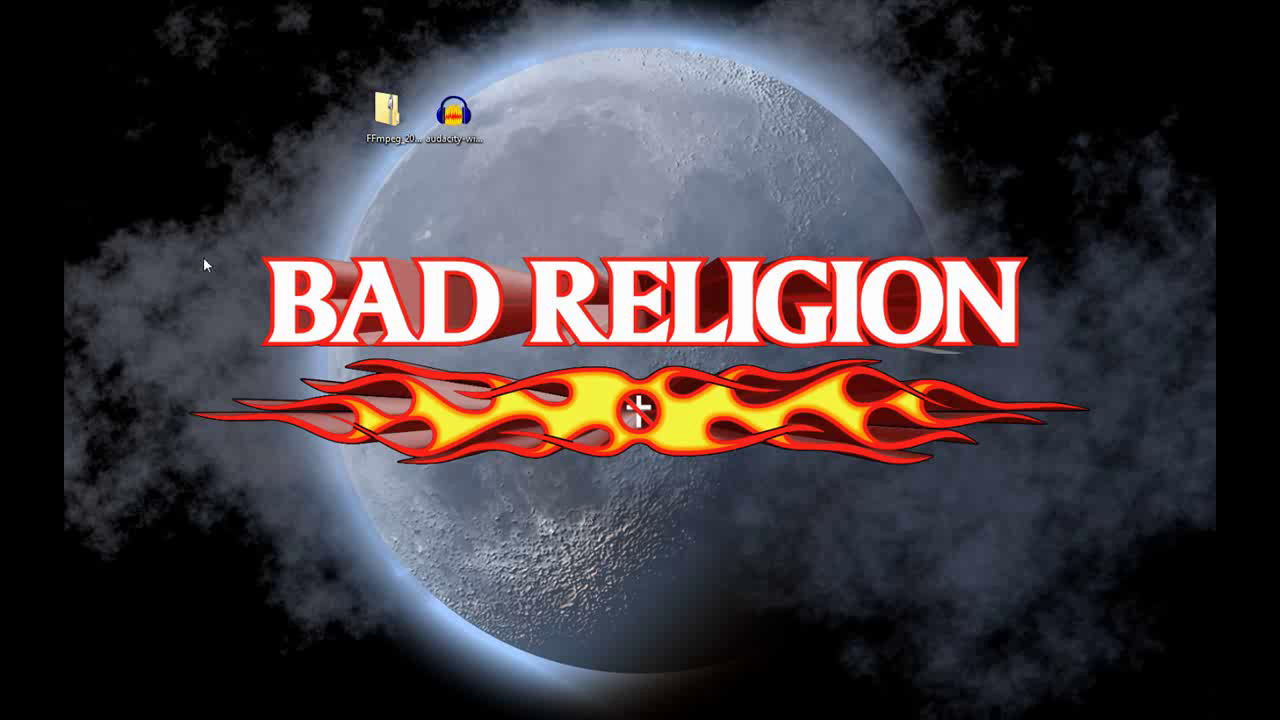
Run the Audacity installer, allow the unverified file, and choose English as the setup language
{"action": "left_click", "coordinate": [391, 123]}
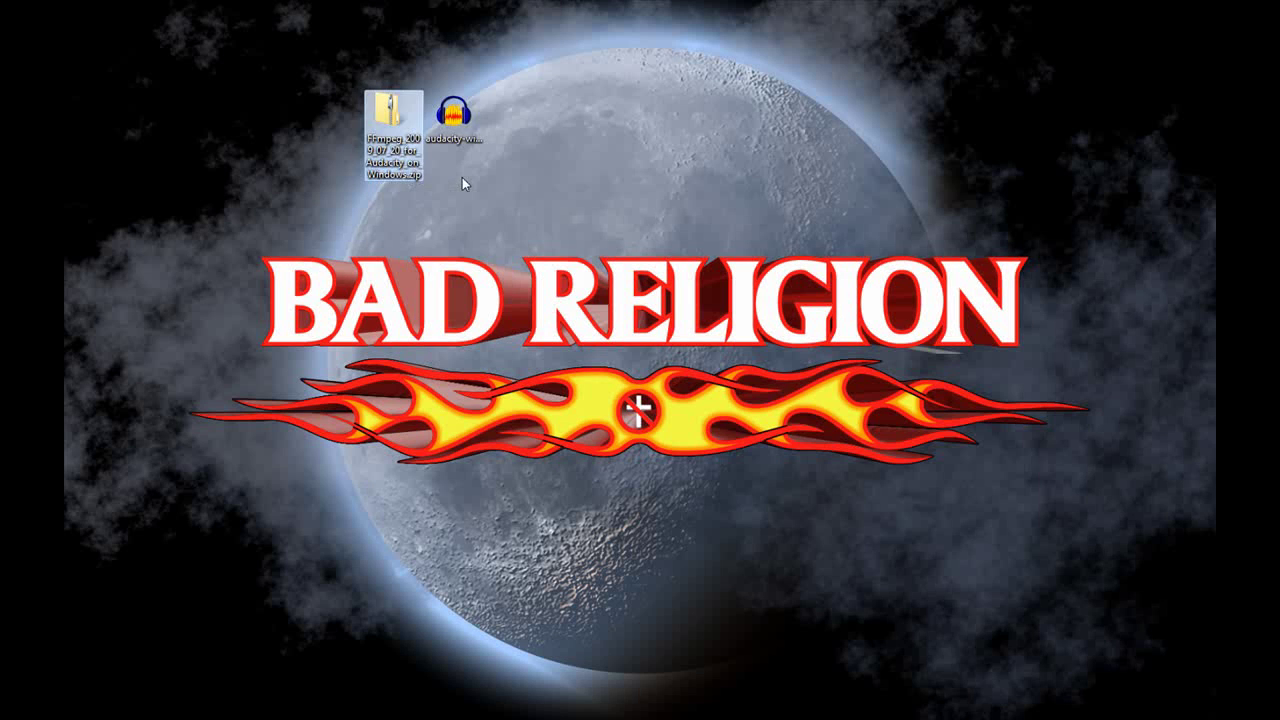
{"action": "left_click", "coordinate": [462, 118]}
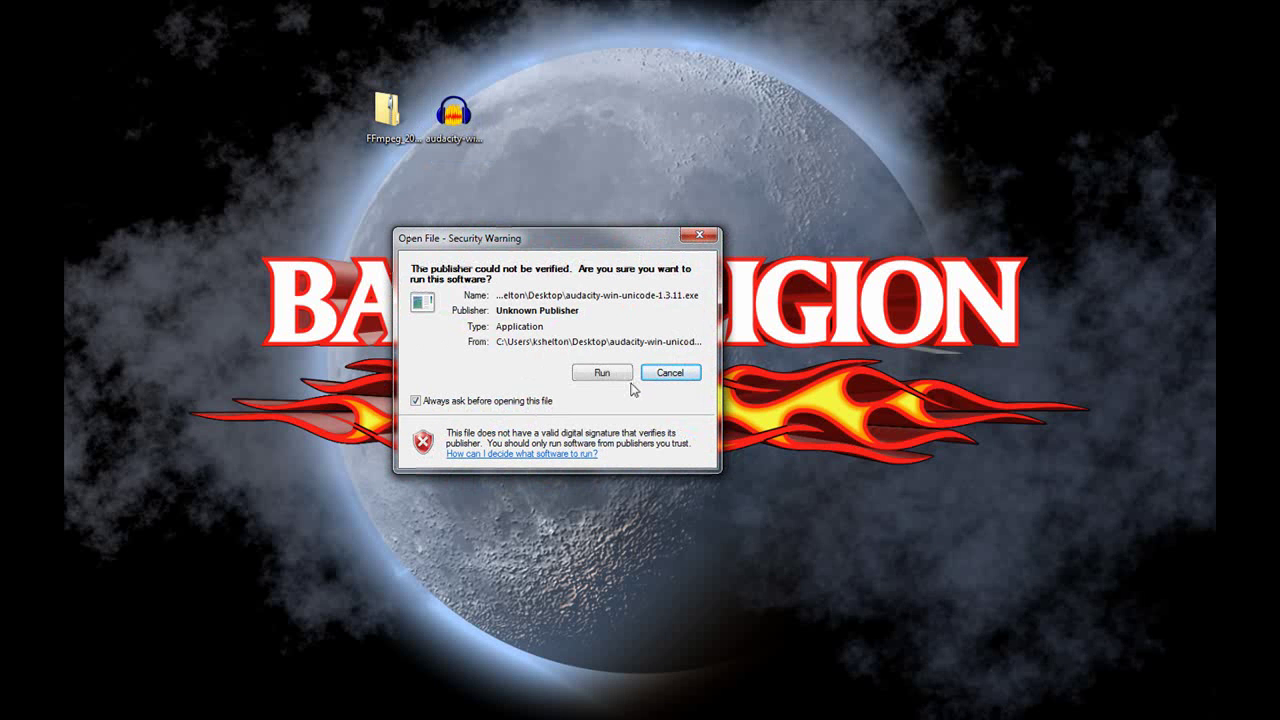
{"action": "left_click", "coordinate": [593, 380]}
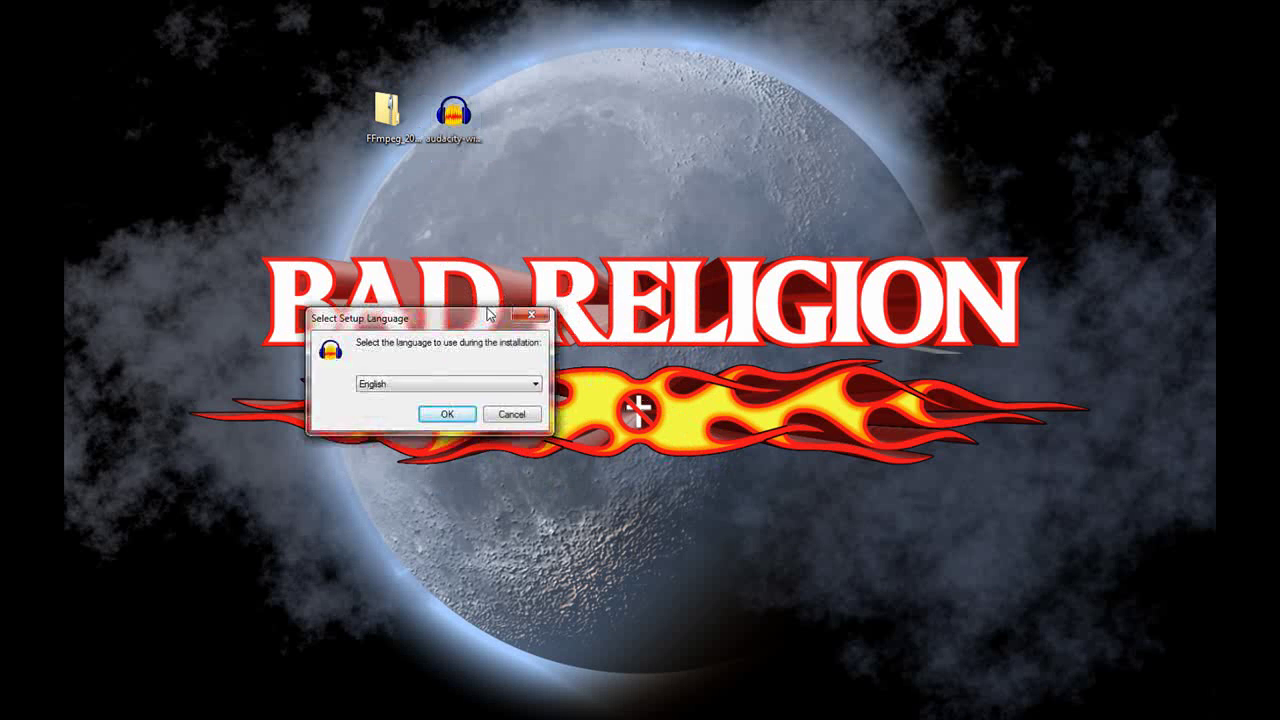
{"action": "left_click_drag", "start_coordinate": [471, 327], "coordinate": [592, 281]}
{"action": "left_click", "coordinate": [574, 374]}
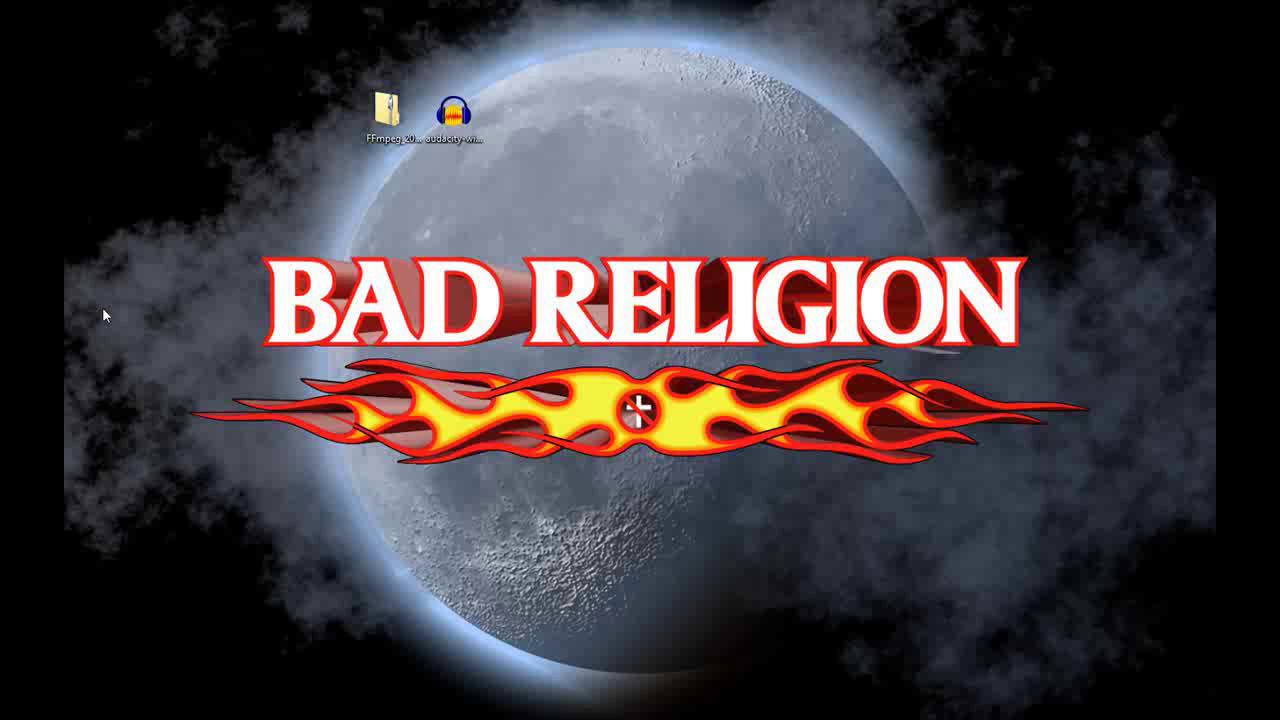
{"action": "left_click_drag", "start_coordinate": [119, 253], "coordinate": [649, 187]}
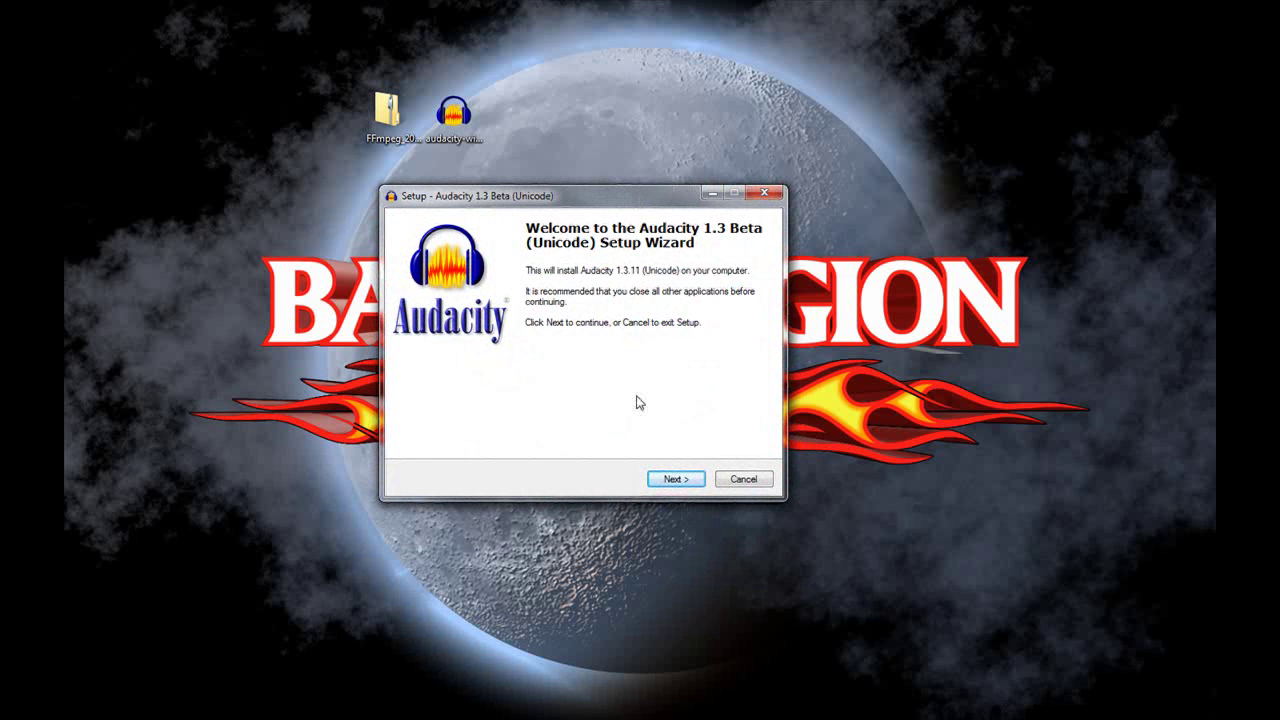
Keep the default install folder and desktop icon, and install Audacity 1.3 Beta (Unicode)
{"action": "left_click", "coordinate": [672, 480]}
{"action": "left_click", "coordinate": [673, 480]}
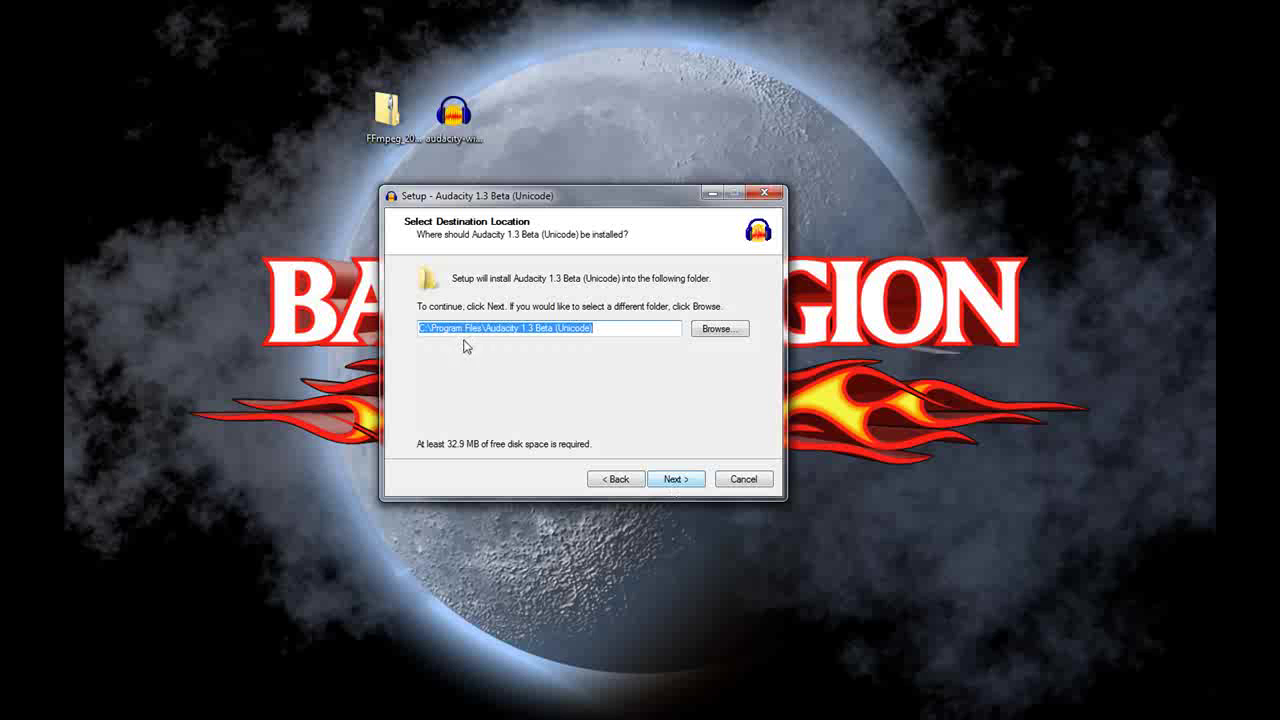
{"action": "left_click", "coordinate": [683, 481]}
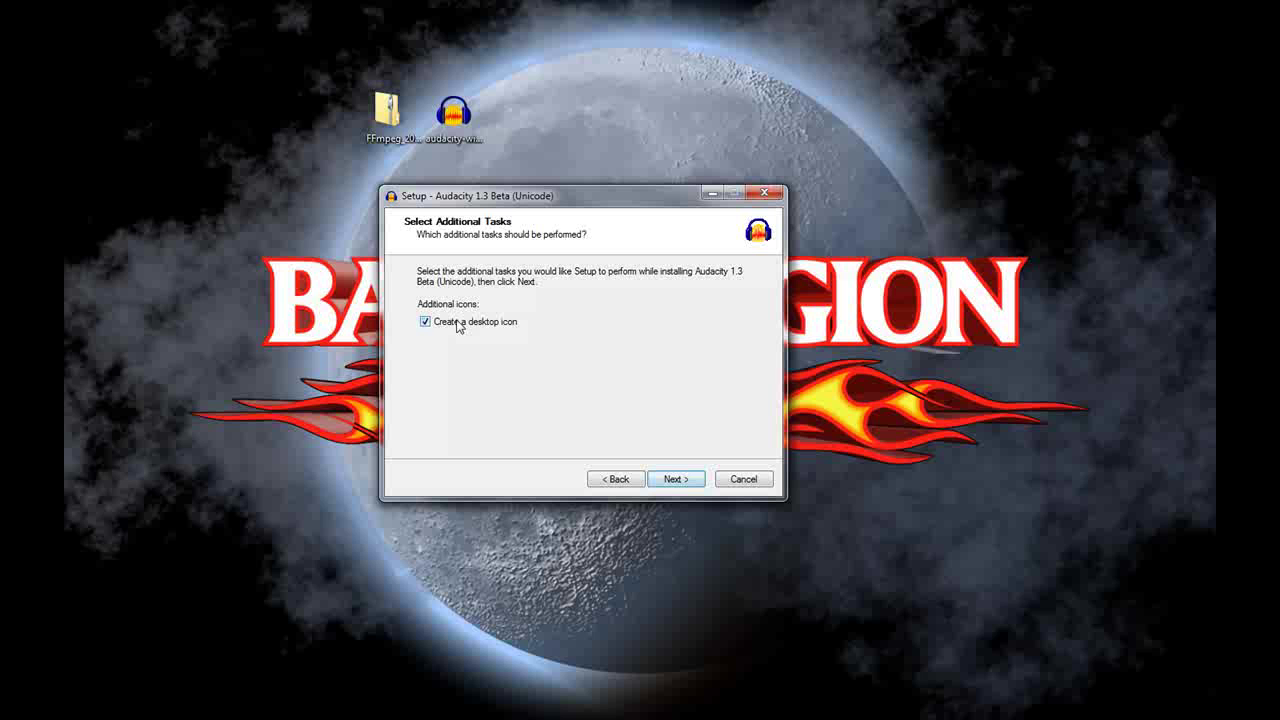
{"action": "left_click", "coordinate": [686, 480]}
{"action": "left_click", "coordinate": [684, 481]}
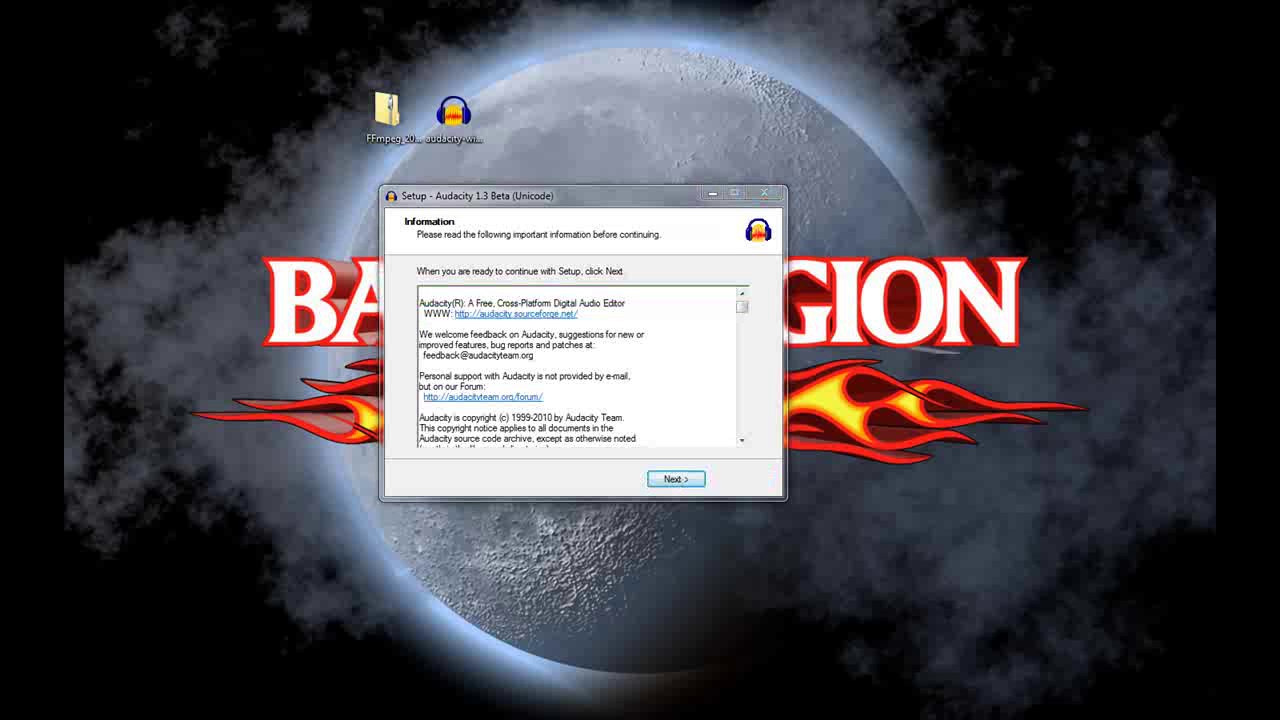
Finish the setup wizard with 'Launch Audacity' unticked
{"action": "left_click", "coordinate": [113, 33]}
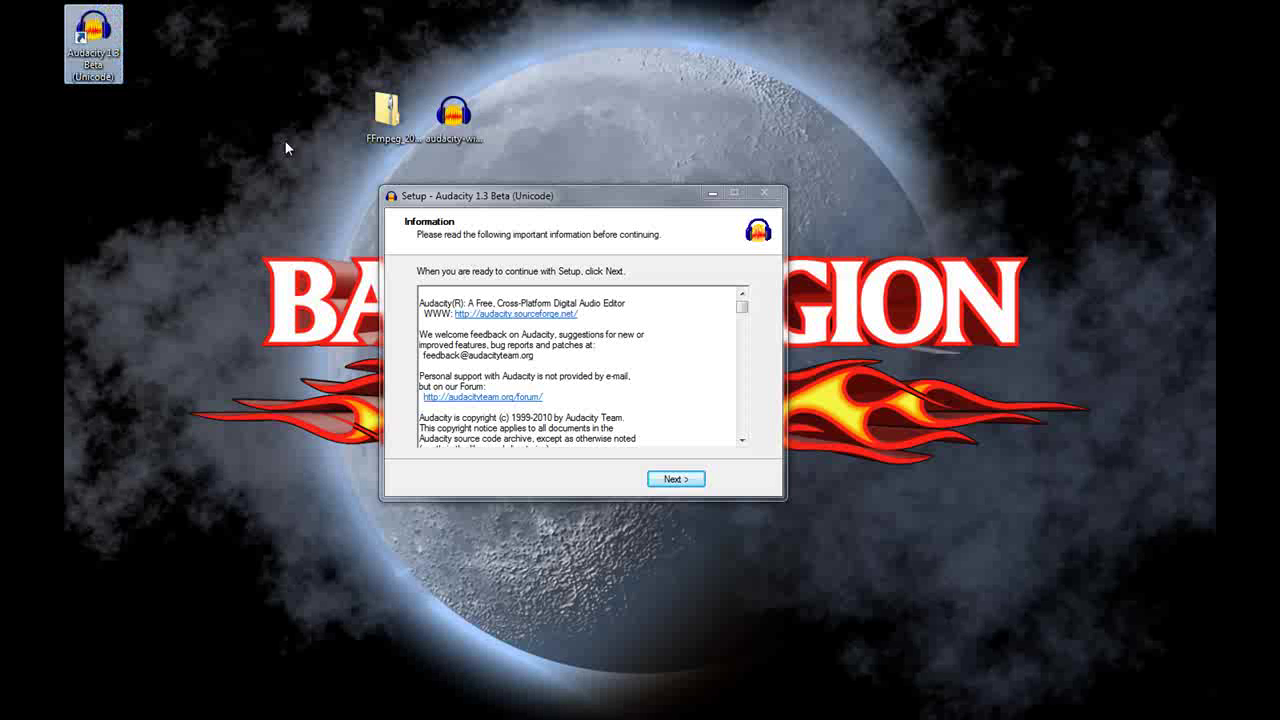
{"action": "left_click", "coordinate": [666, 480]}
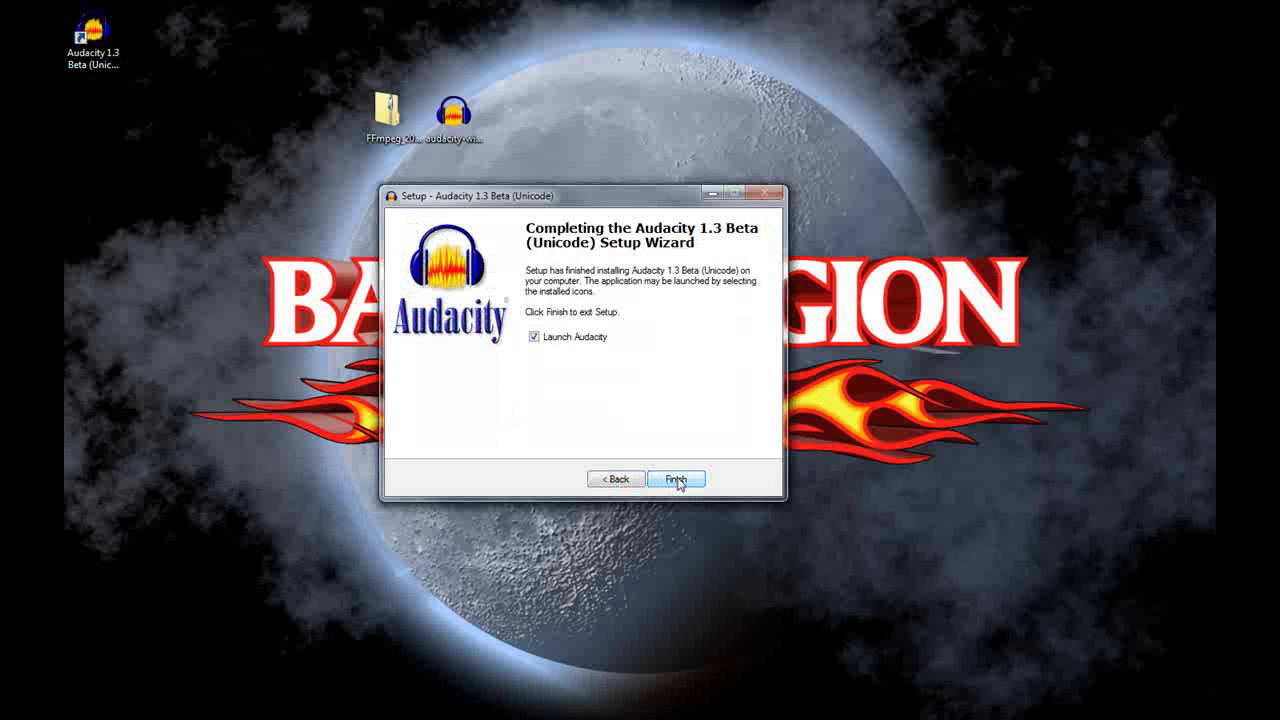
{"action": "left_click", "coordinate": [534, 336]}
{"action": "left_click", "coordinate": [536, 338]}
{"action": "left_click", "coordinate": [677, 478]}
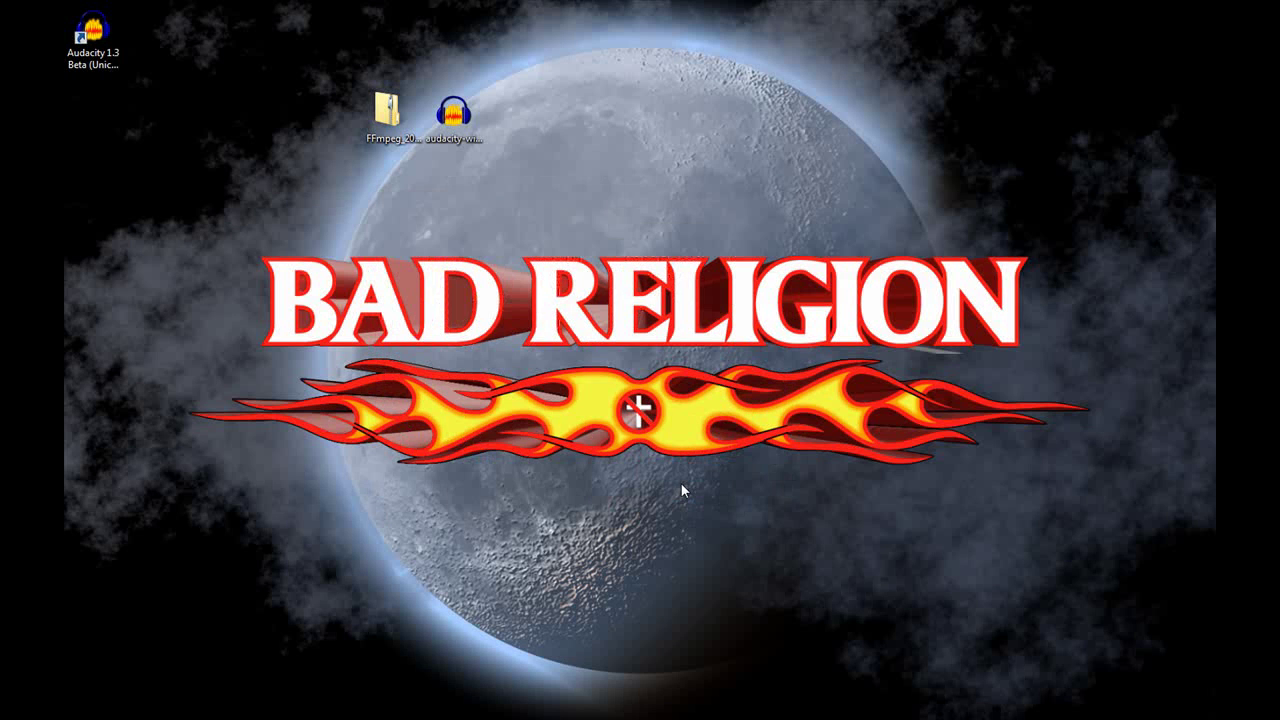
After viewing the FFmpeg zip's contents, create a new desktop folder named FFMpeg
{"action": "double_click", "coordinate": [400, 118]}
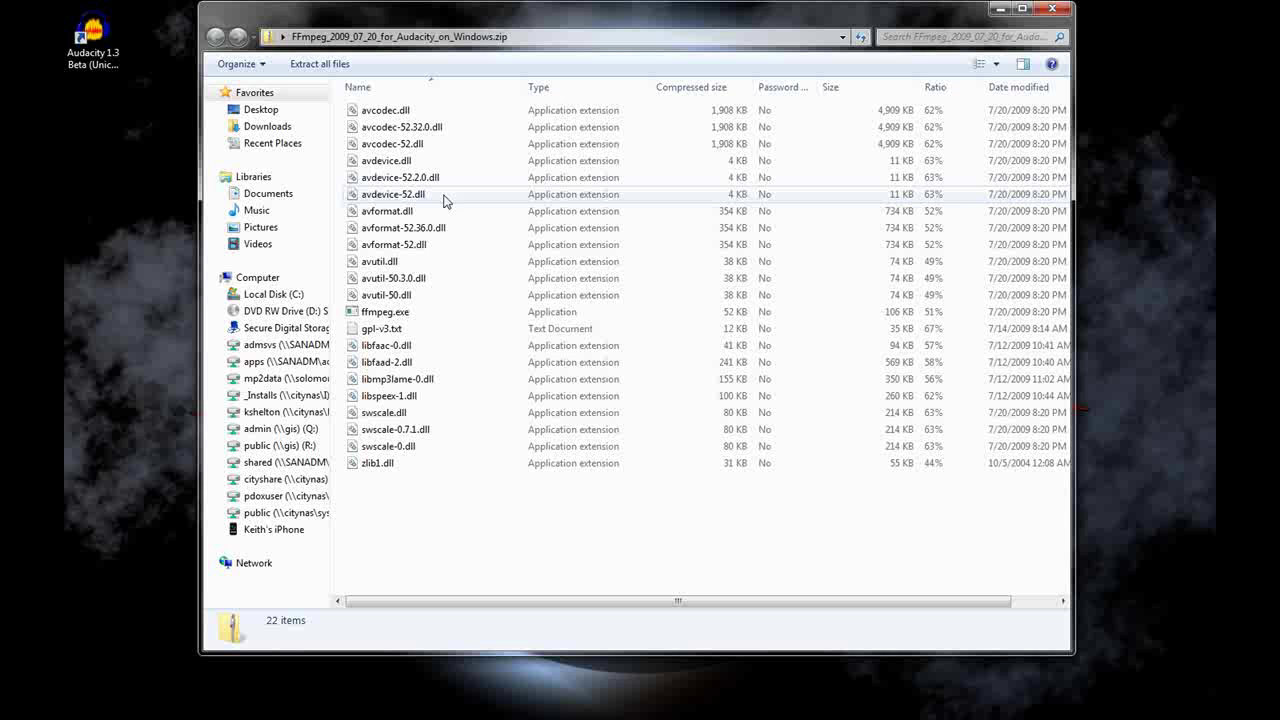
{"action": "left_click", "coordinate": [1058, 8]}
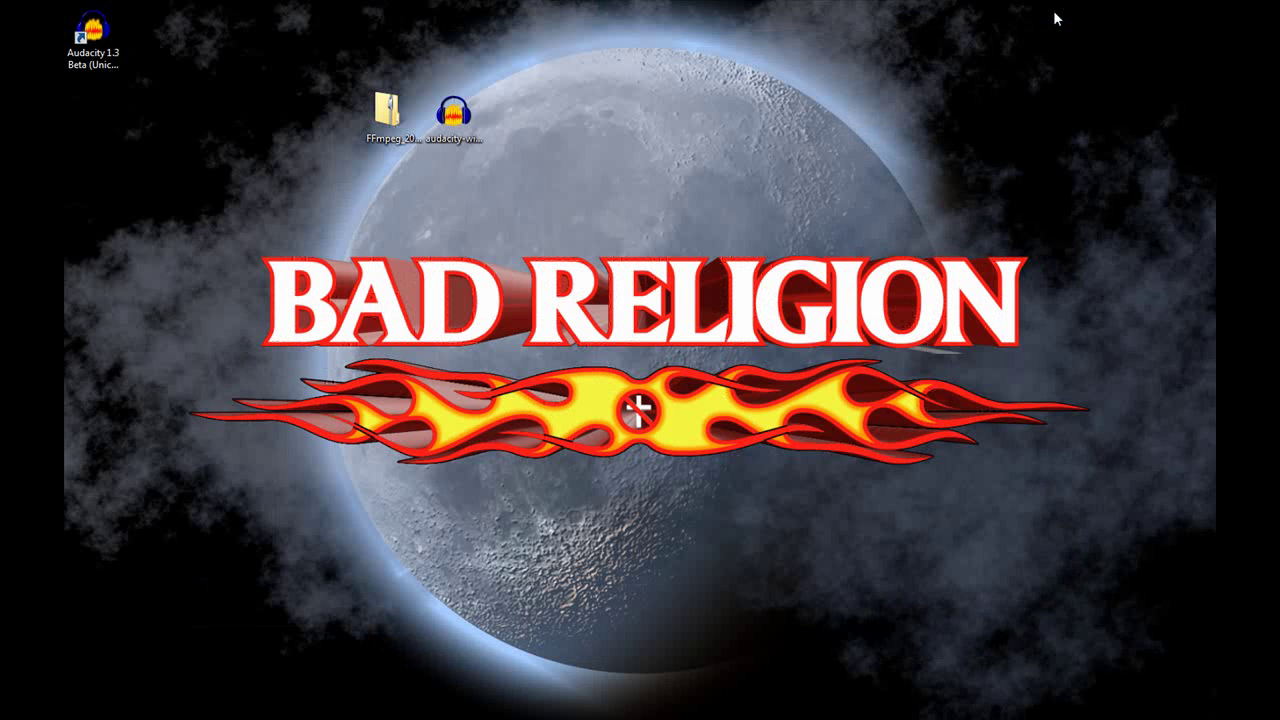
{"action": "right_click", "coordinate": [759, 142]}
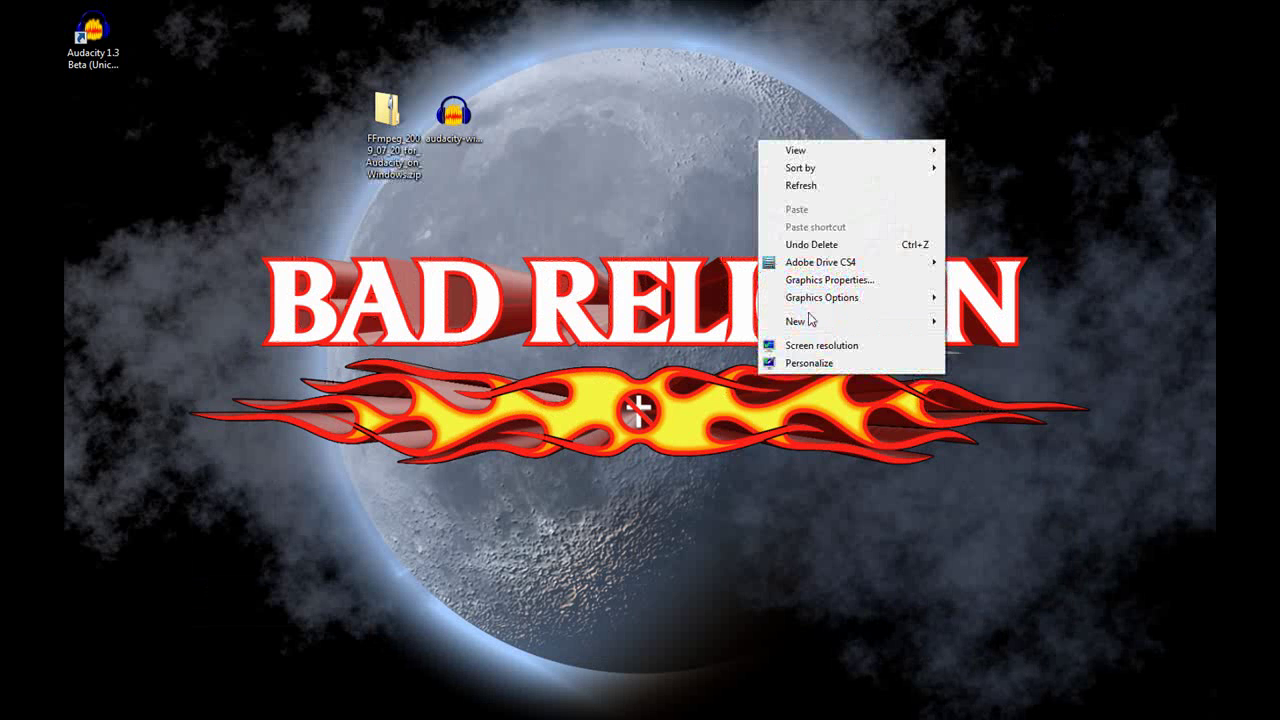
{"action": "mouse_move", "coordinate": [826, 326]}
{"action": "left_click", "coordinate": [982, 321]}
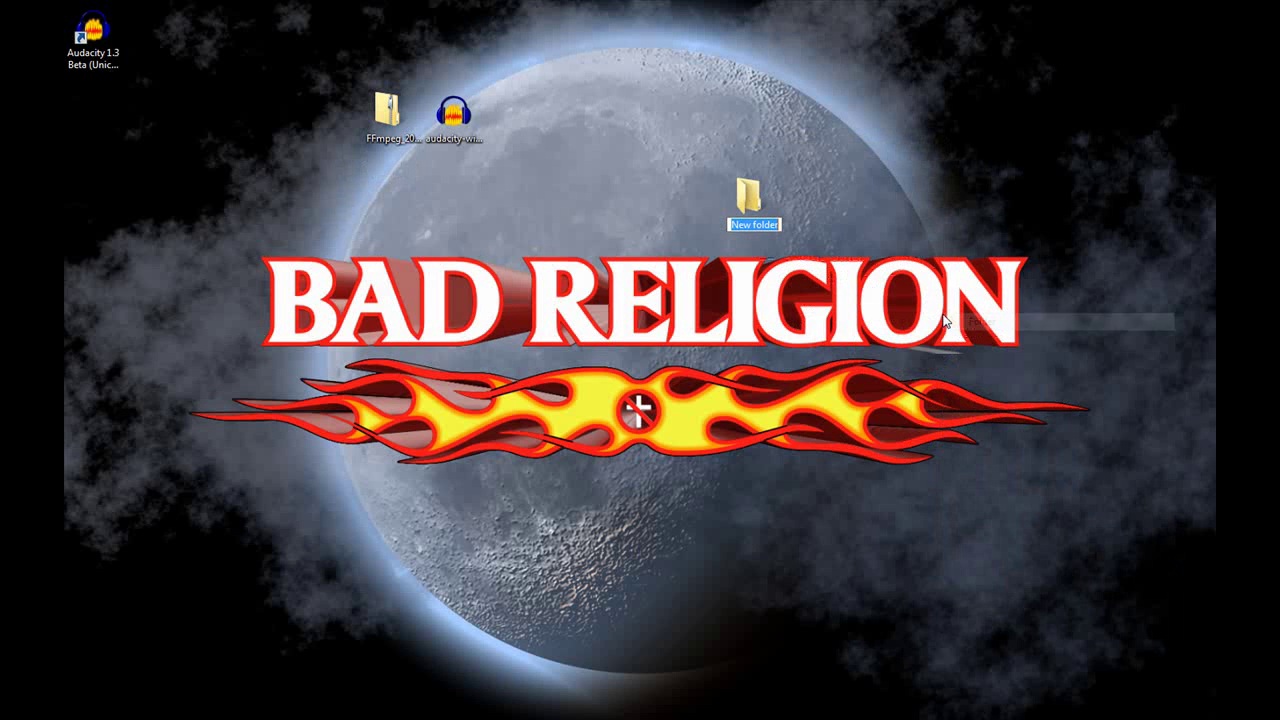
{"action": "type", "text": "Ff"}
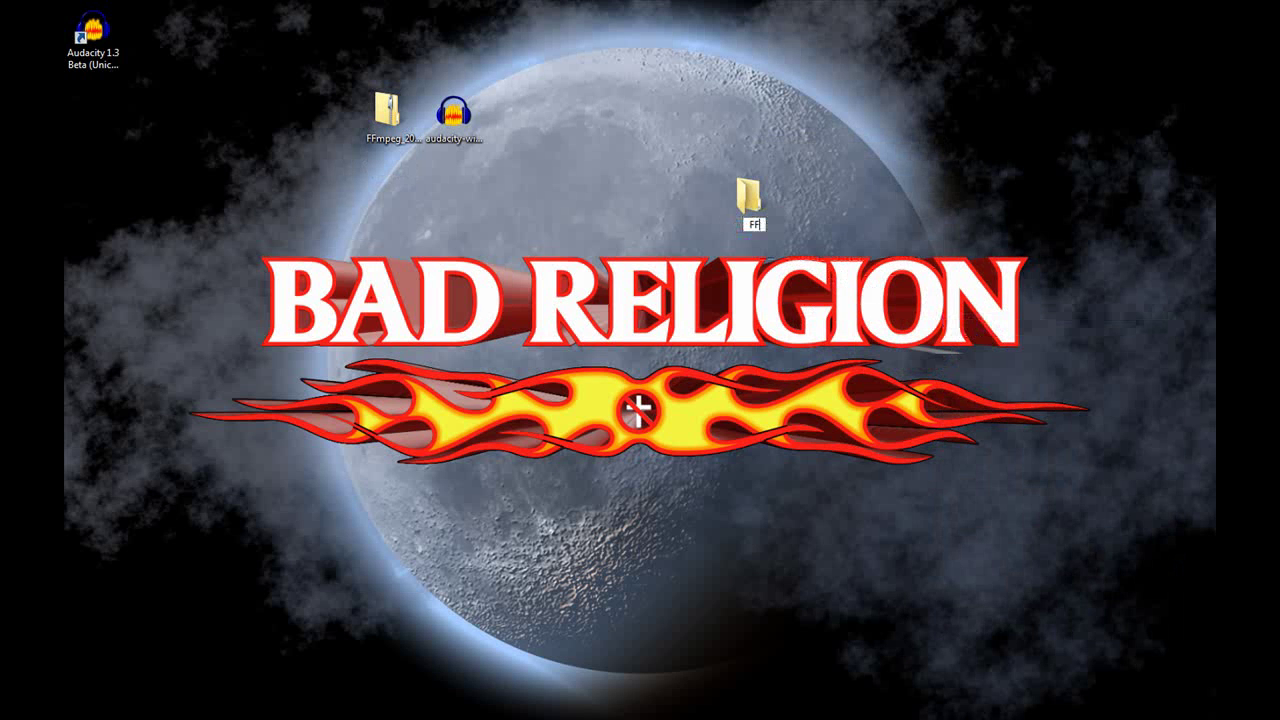
{"action": "type", "text": "Mpeg"}
{"action": "key", "text": "Return"}
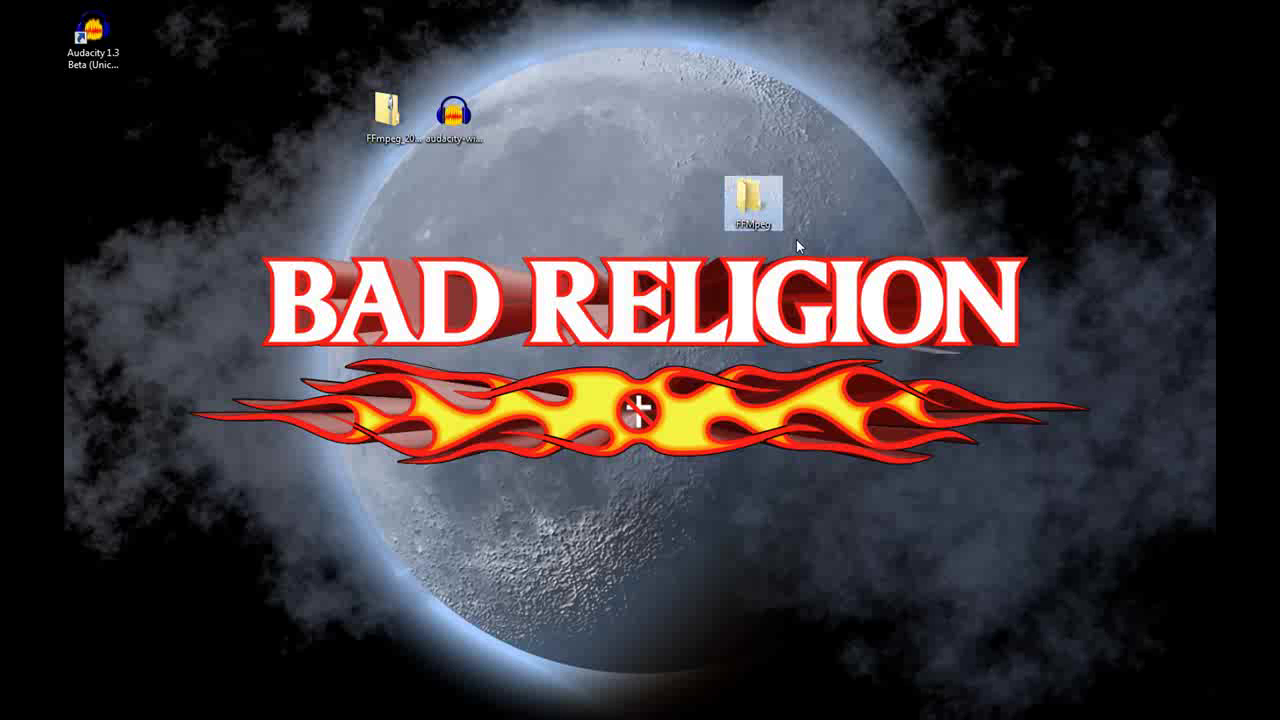
Drag all 22 files from the FFmpeg zip into the FFMpeg folder and open it maximized to verify
{"action": "double_click", "coordinate": [388, 115]}
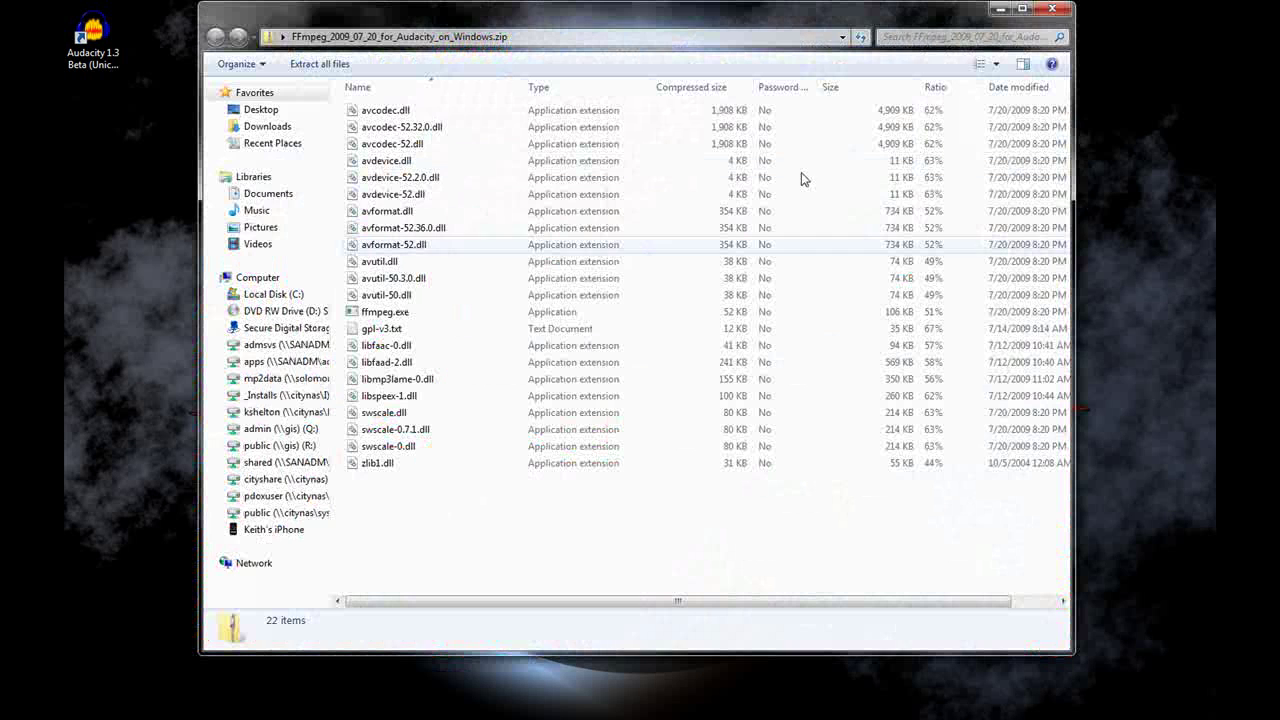
{"action": "left_click_drag", "start_coordinate": [520, 512], "coordinate": [342, 88]}
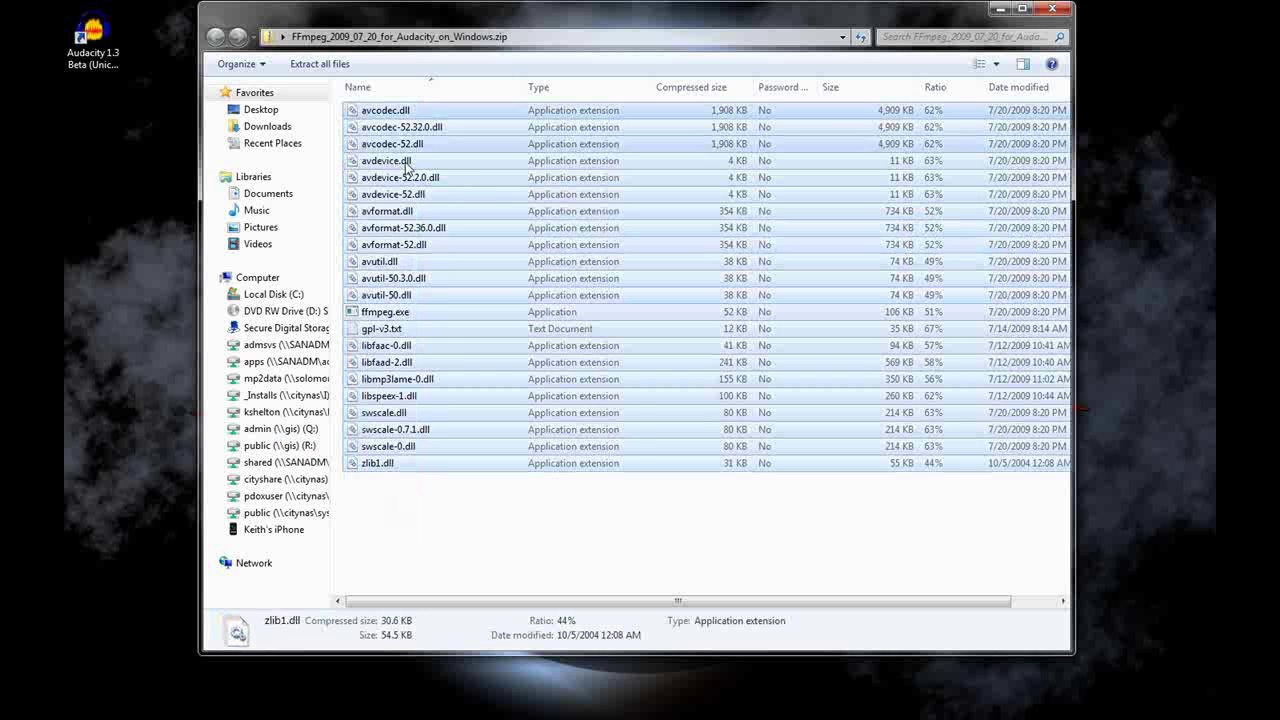
{"action": "left_click_drag", "start_coordinate": [950, 3], "coordinate": [850, 210]}
{"action": "left_click_drag", "start_coordinate": [745, 188], "coordinate": [870, 112]}
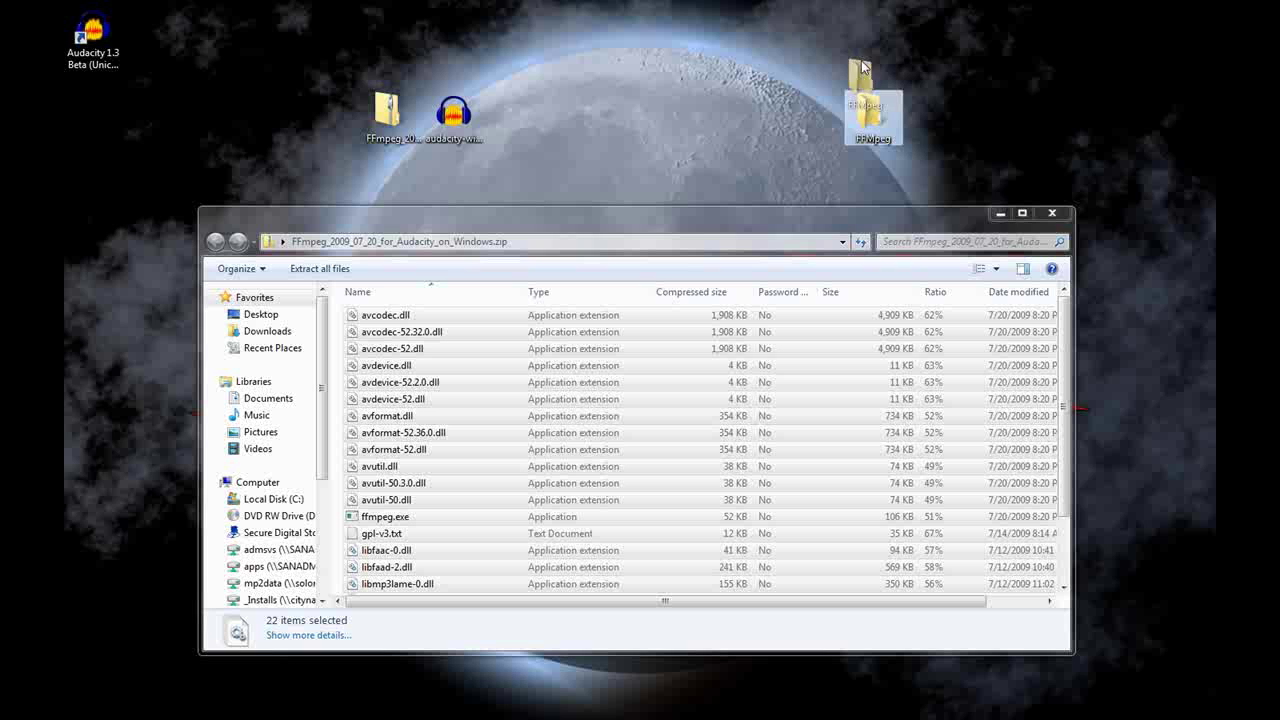
{"action": "left_click_drag", "start_coordinate": [380, 393], "coordinate": [874, 129]}
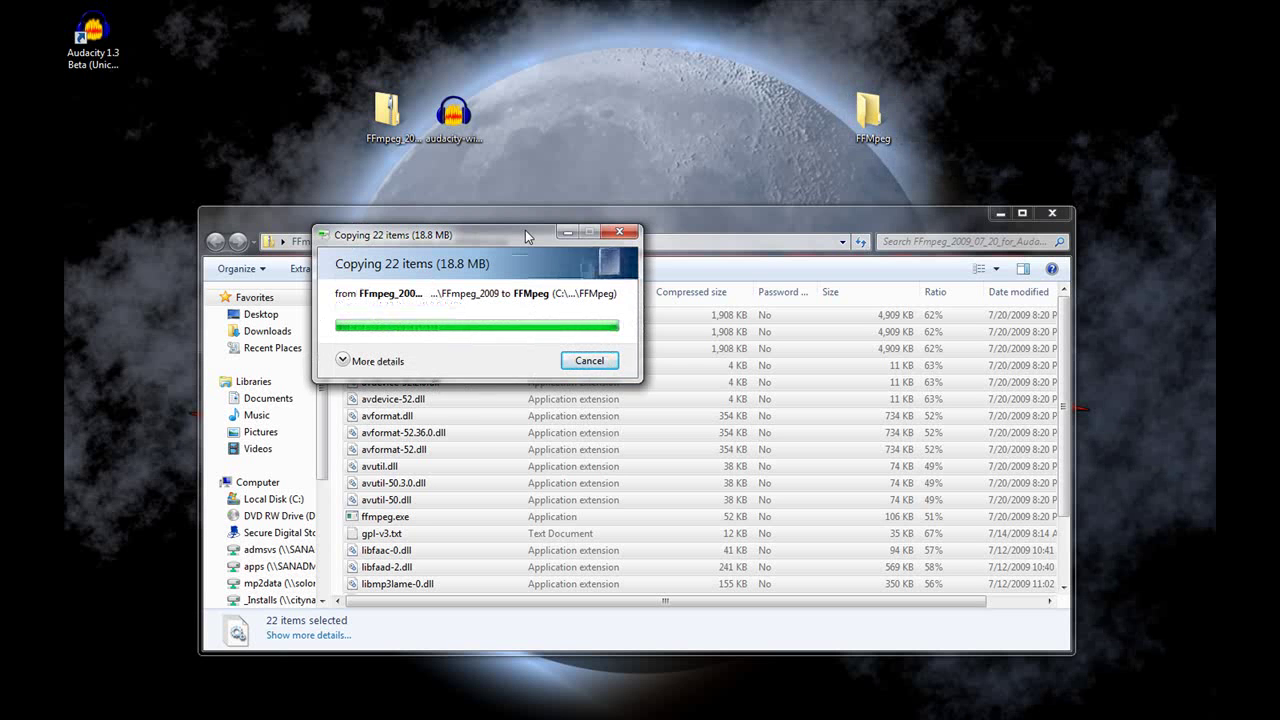
{"action": "left_click", "coordinate": [1052, 213]}
{"action": "double_click", "coordinate": [870, 112]}
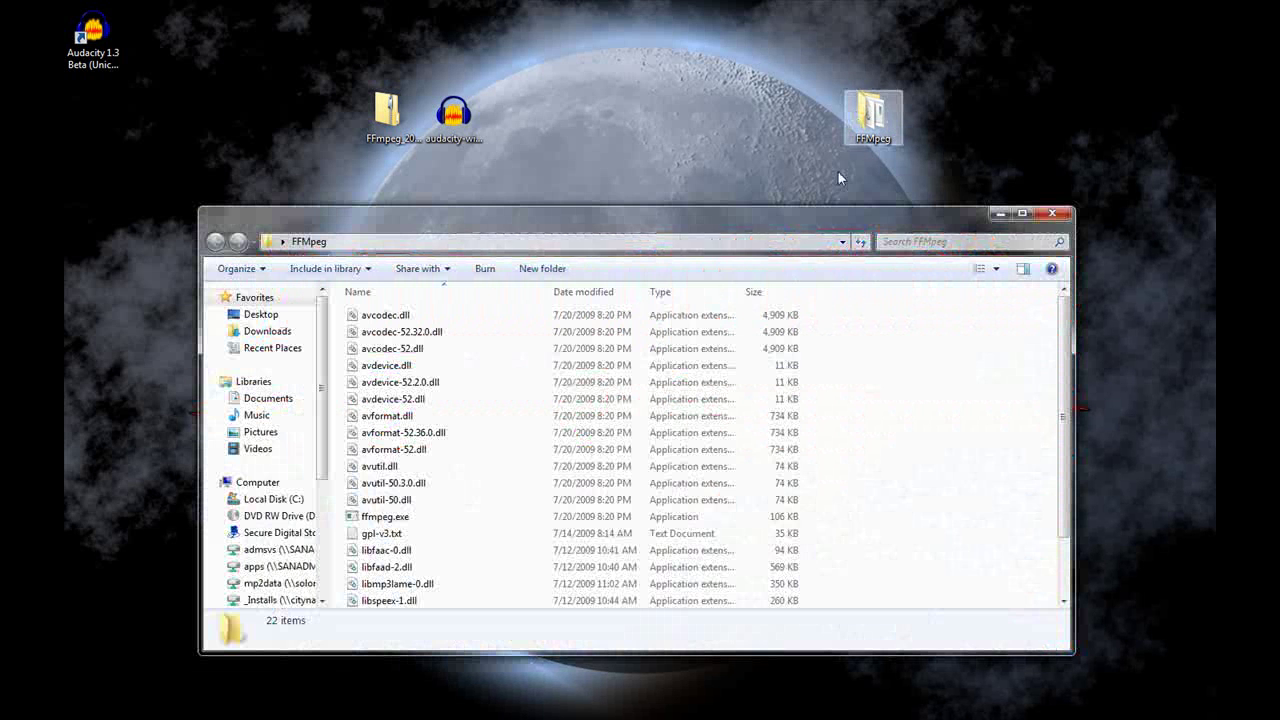
{"action": "left_click", "coordinate": [1021, 215]}
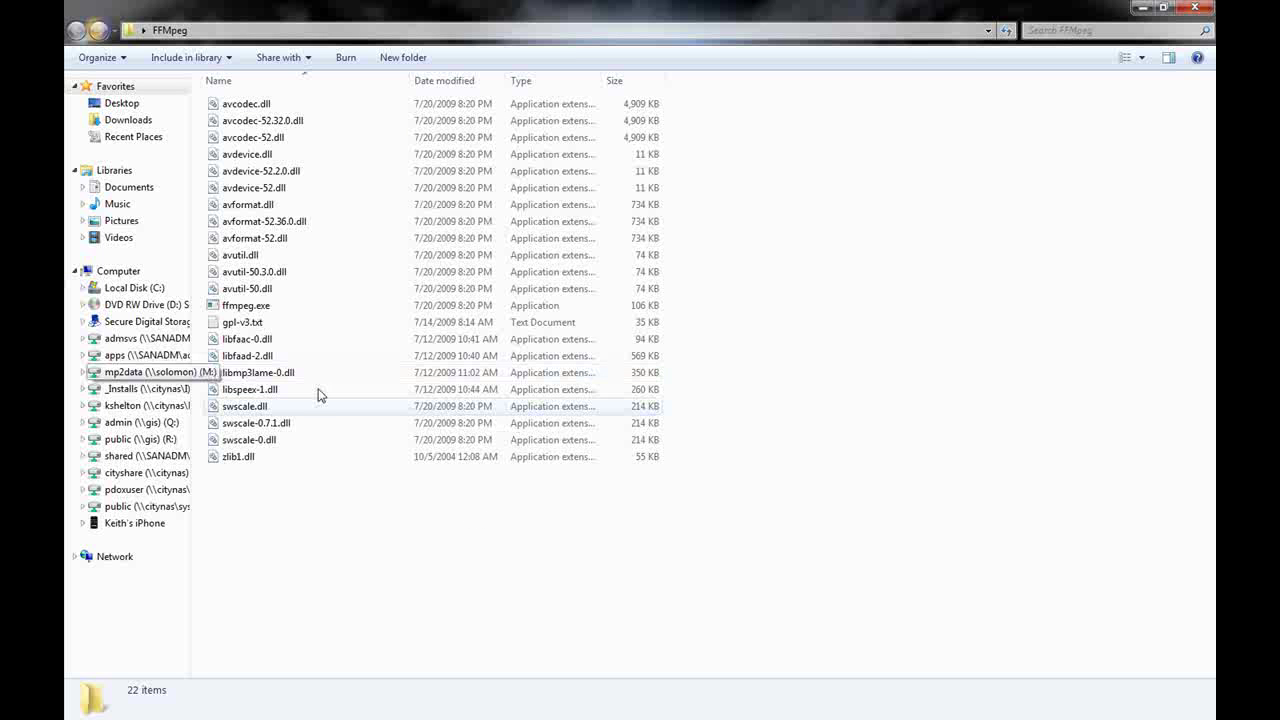
Close the folder window and cut the FFMpeg folder from the desktop
{"action": "left_click", "coordinate": [1194, 8]}
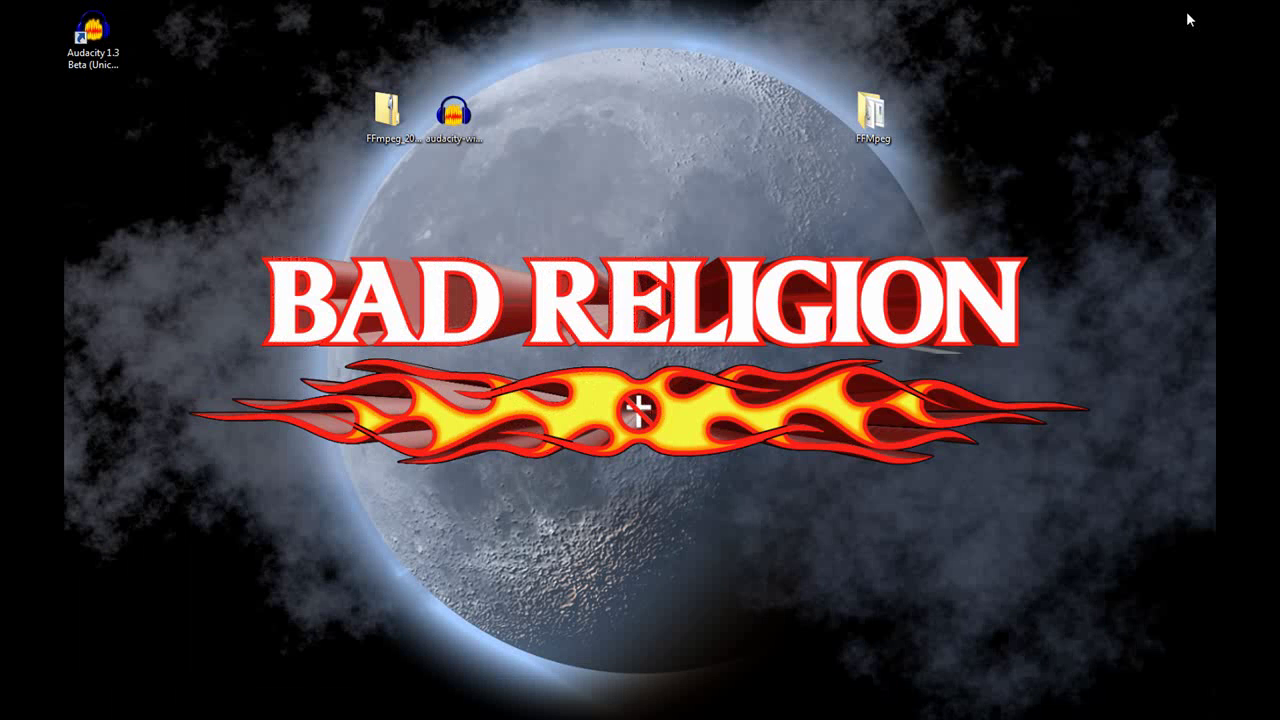
{"action": "right_click", "coordinate": [877, 117]}
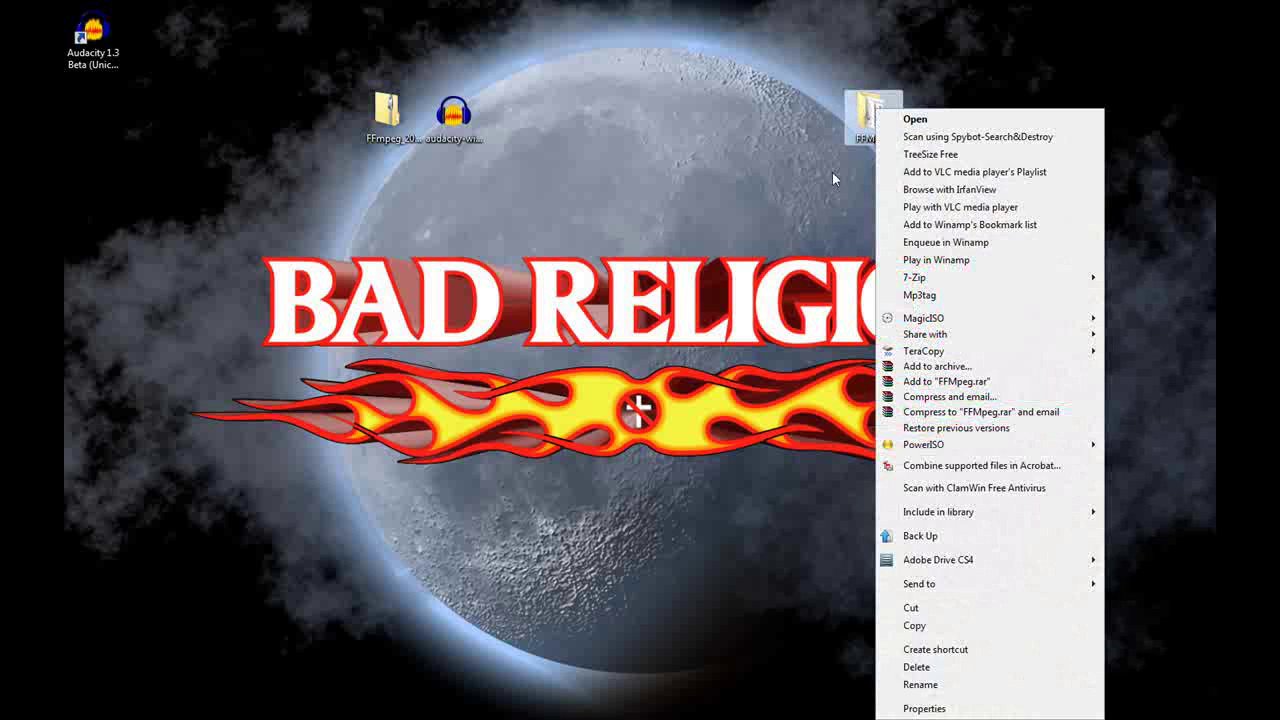
{"action": "left_click", "coordinate": [912, 608]}
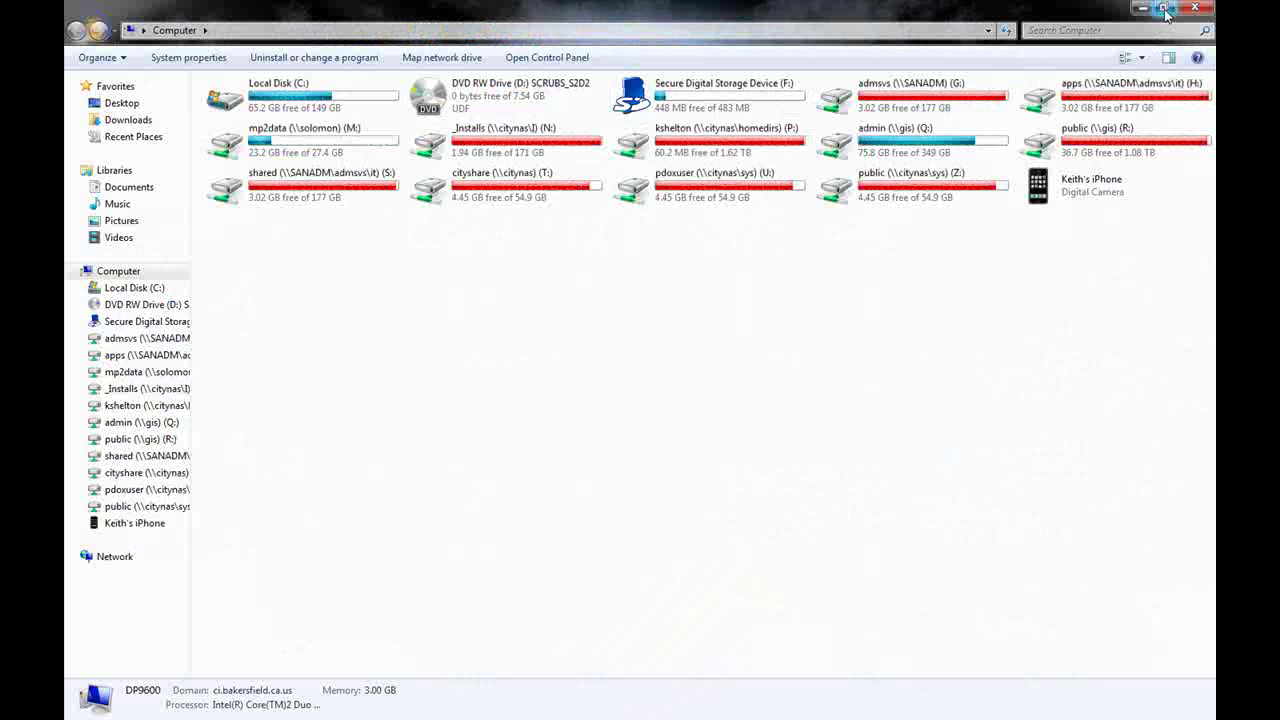
Paste FFMpeg into C:\Program Files\Audacity 1.3 Beta (Unicode)\Plug-Ins and check its files
{"action": "double_click", "coordinate": [272, 96]}
{"action": "double_click", "coordinate": [250, 286]}
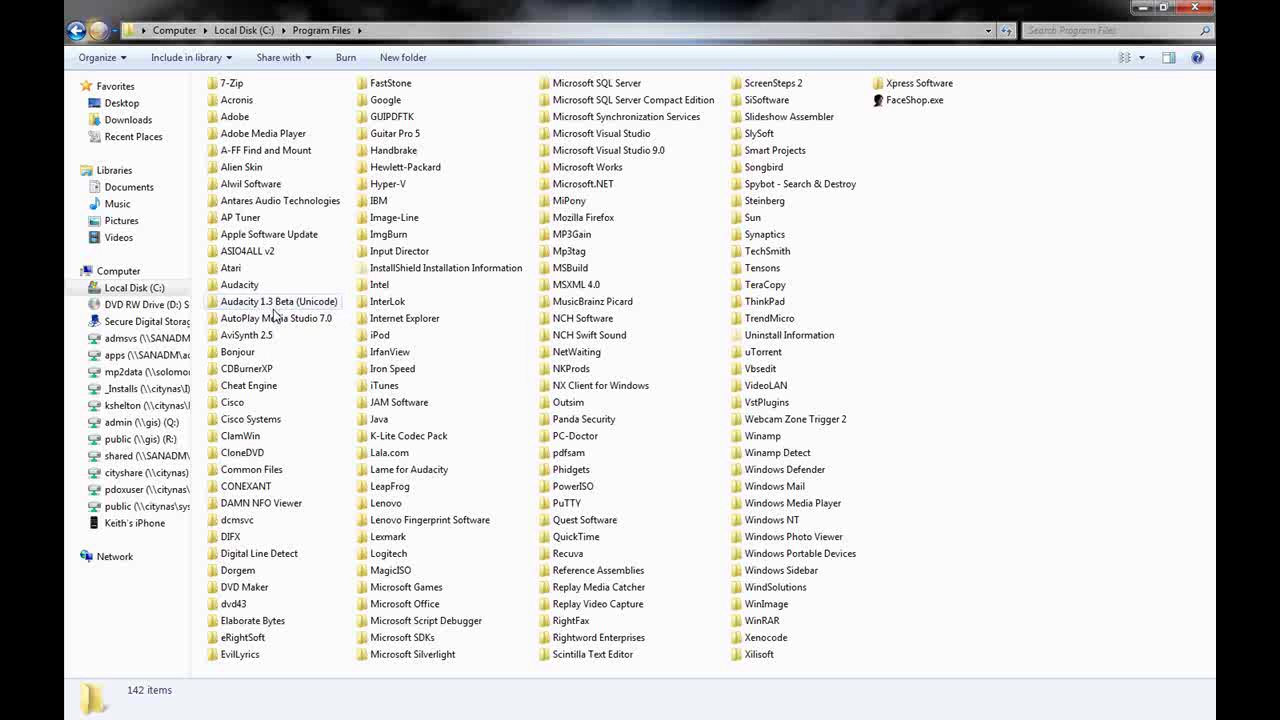
{"action": "left_click", "coordinate": [330, 305]}
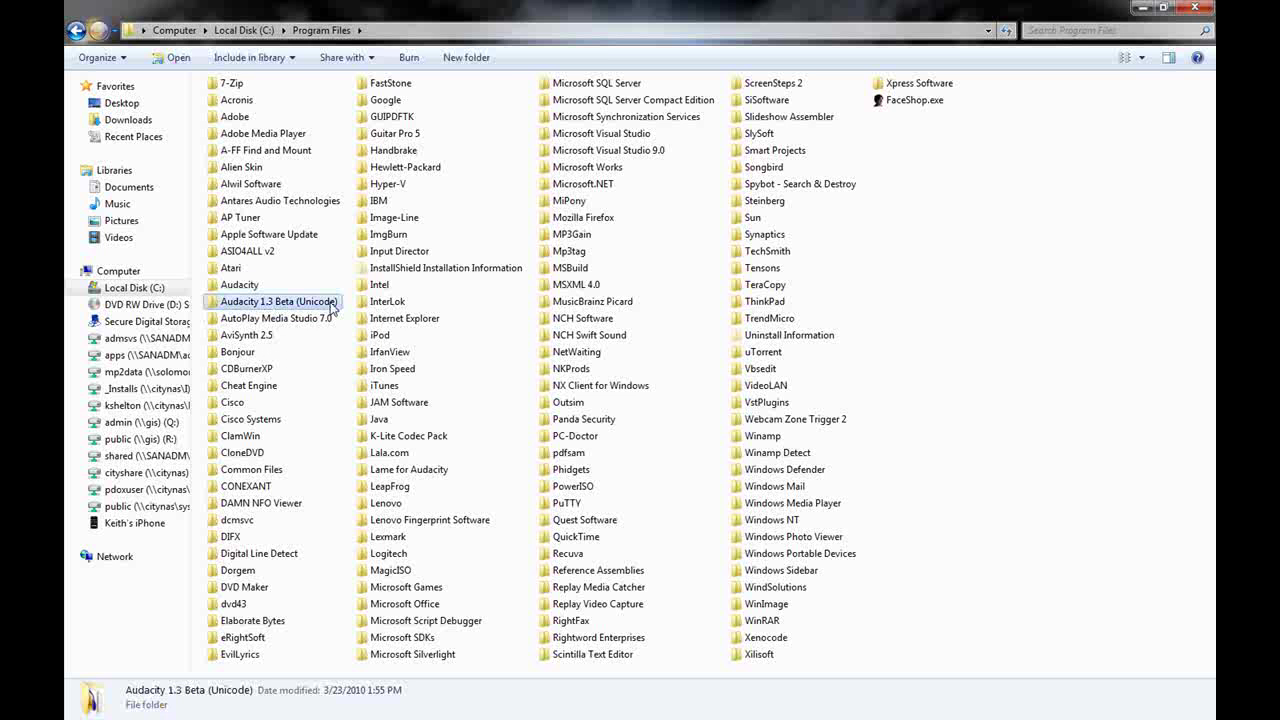
{"action": "double_click", "coordinate": [330, 305]}
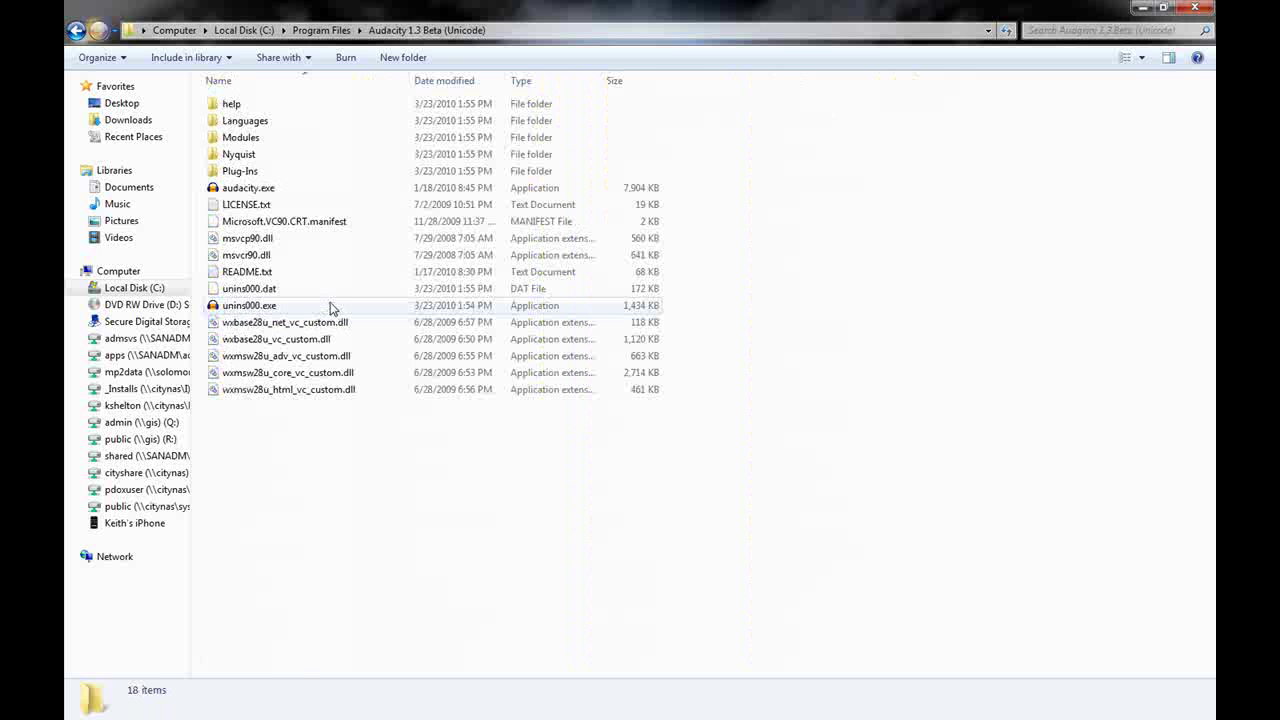
{"action": "left_click", "coordinate": [229, 178]}
{"action": "double_click", "coordinate": [229, 176]}
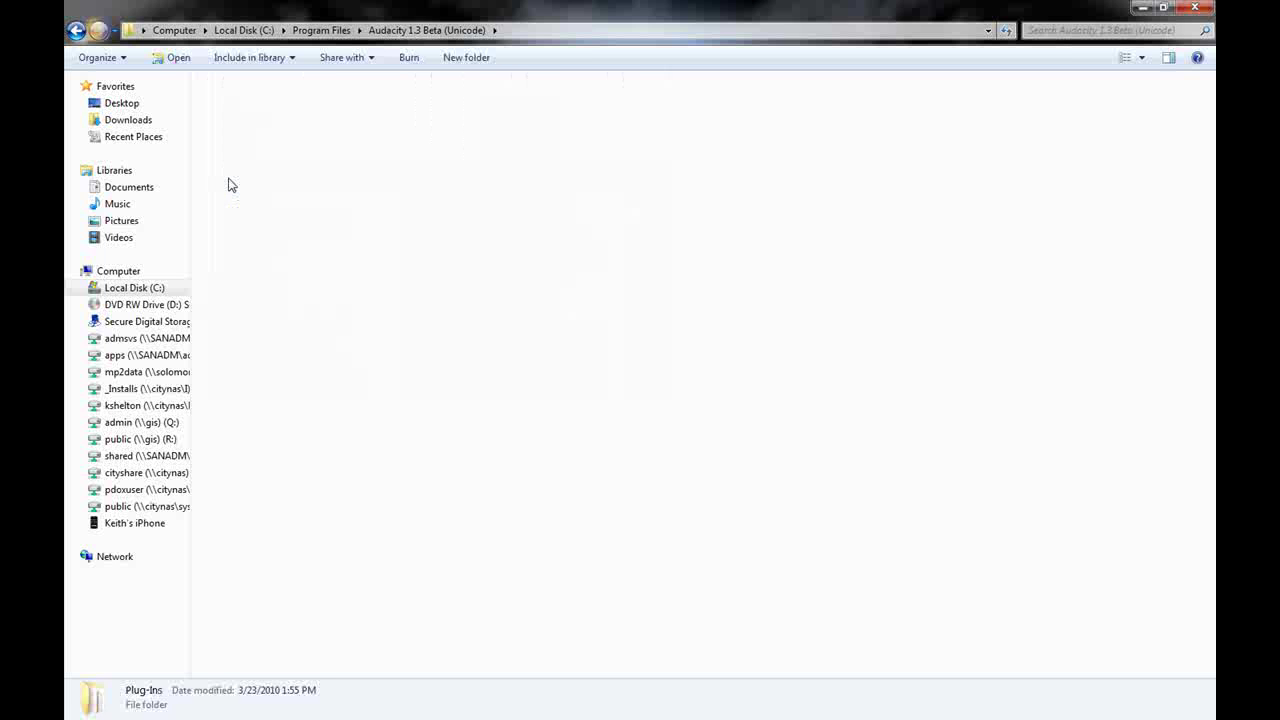
{"action": "right_click", "coordinate": [296, 490]}
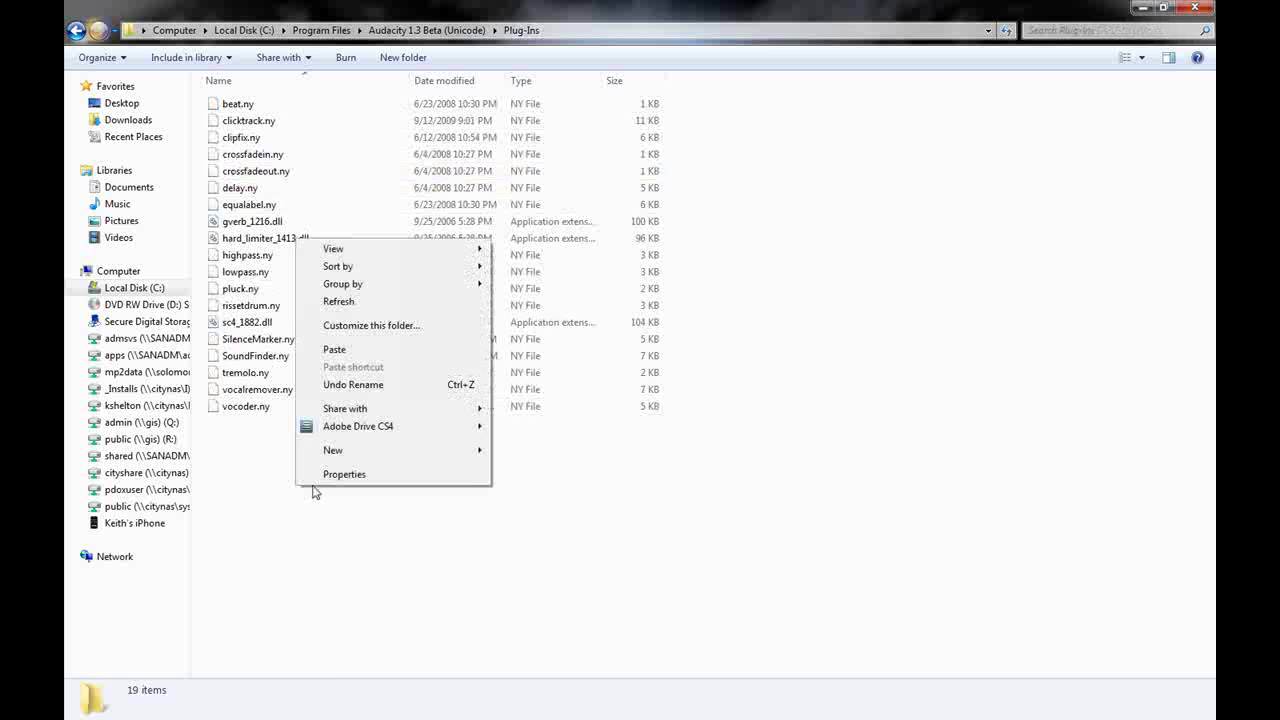
{"action": "left_click", "coordinate": [336, 349]}
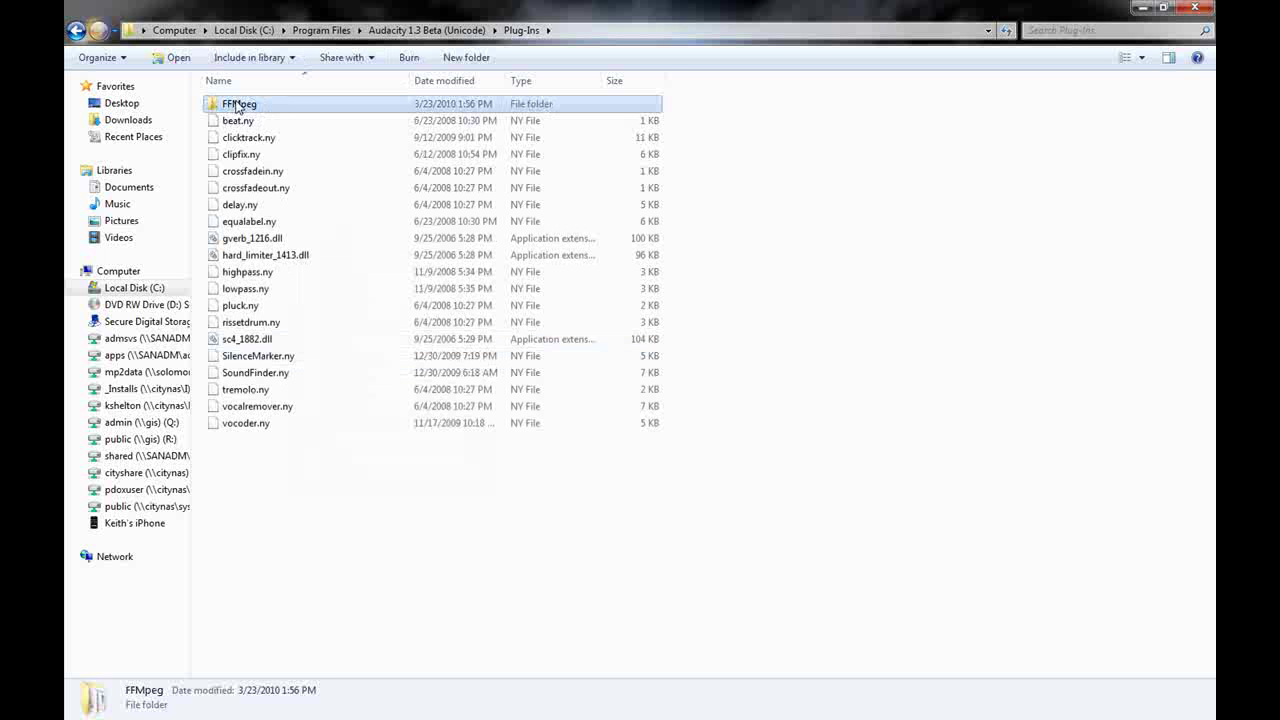
{"action": "double_click", "coordinate": [249, 108]}
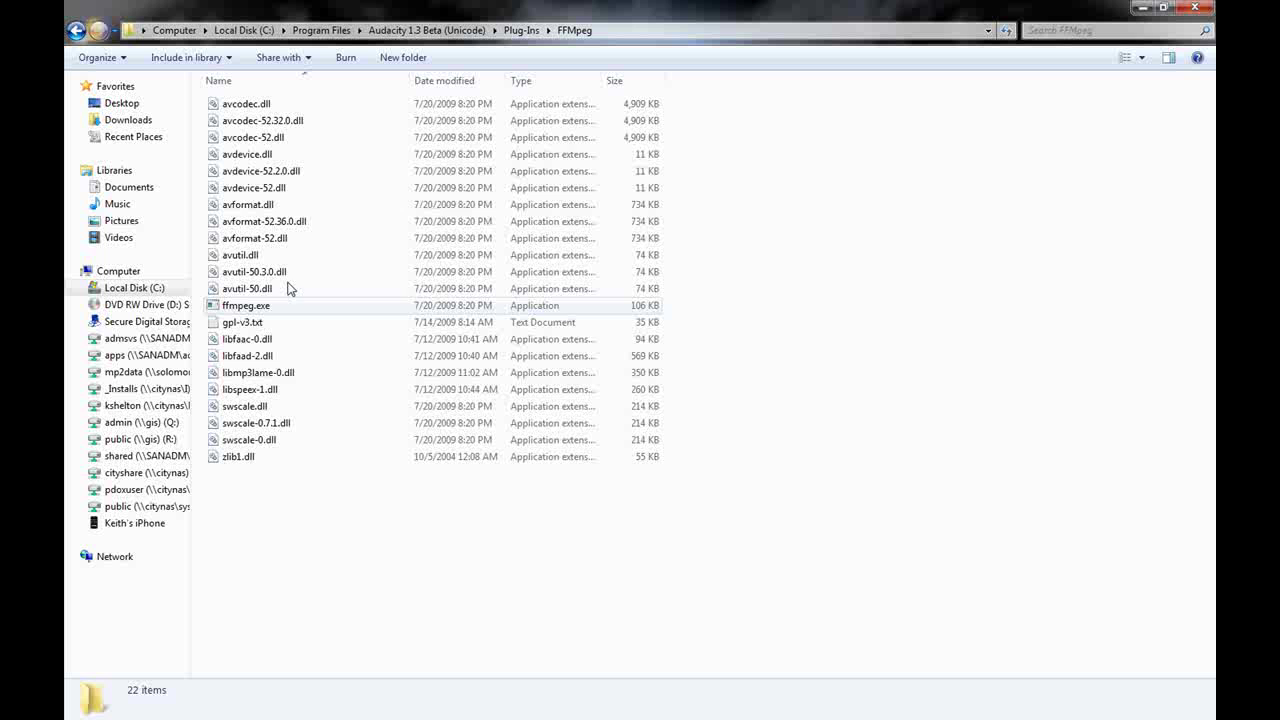
{"action": "left_click", "coordinate": [77, 30]}
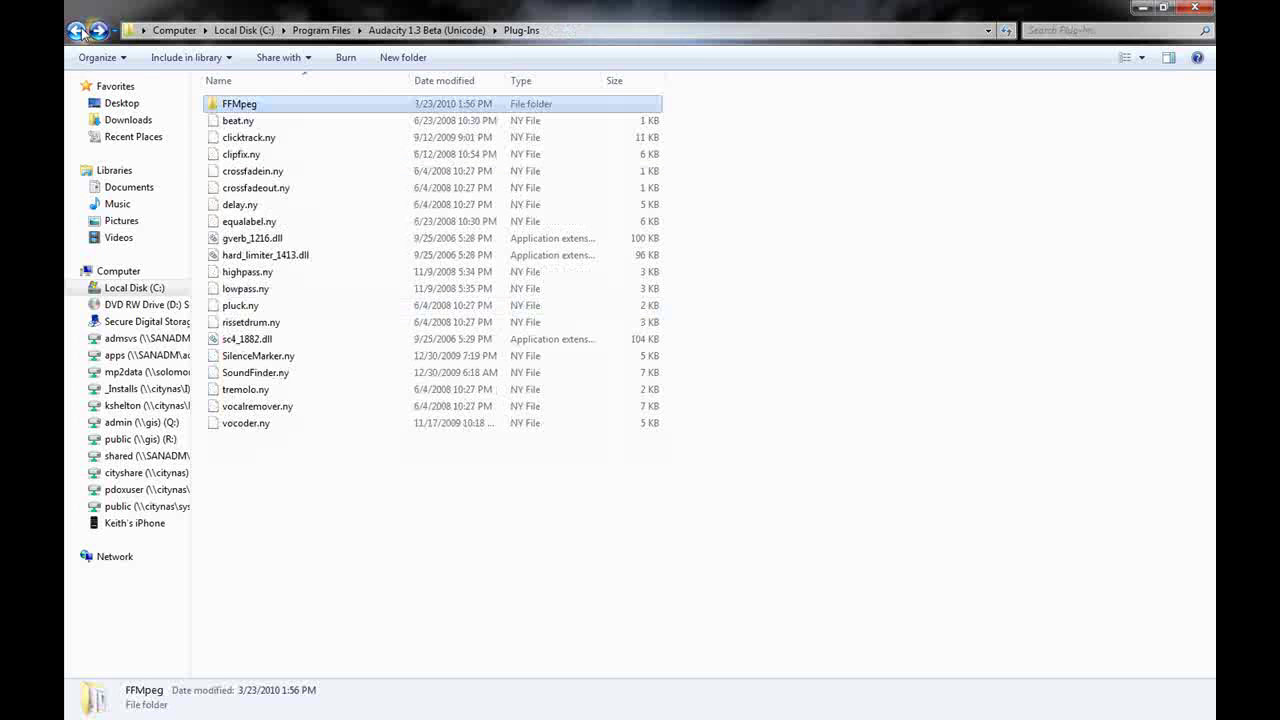
Close Explorer and move the FFmpeg and Audacity desktop icons lower on the screen
{"action": "left_click", "coordinate": [1194, 7]}
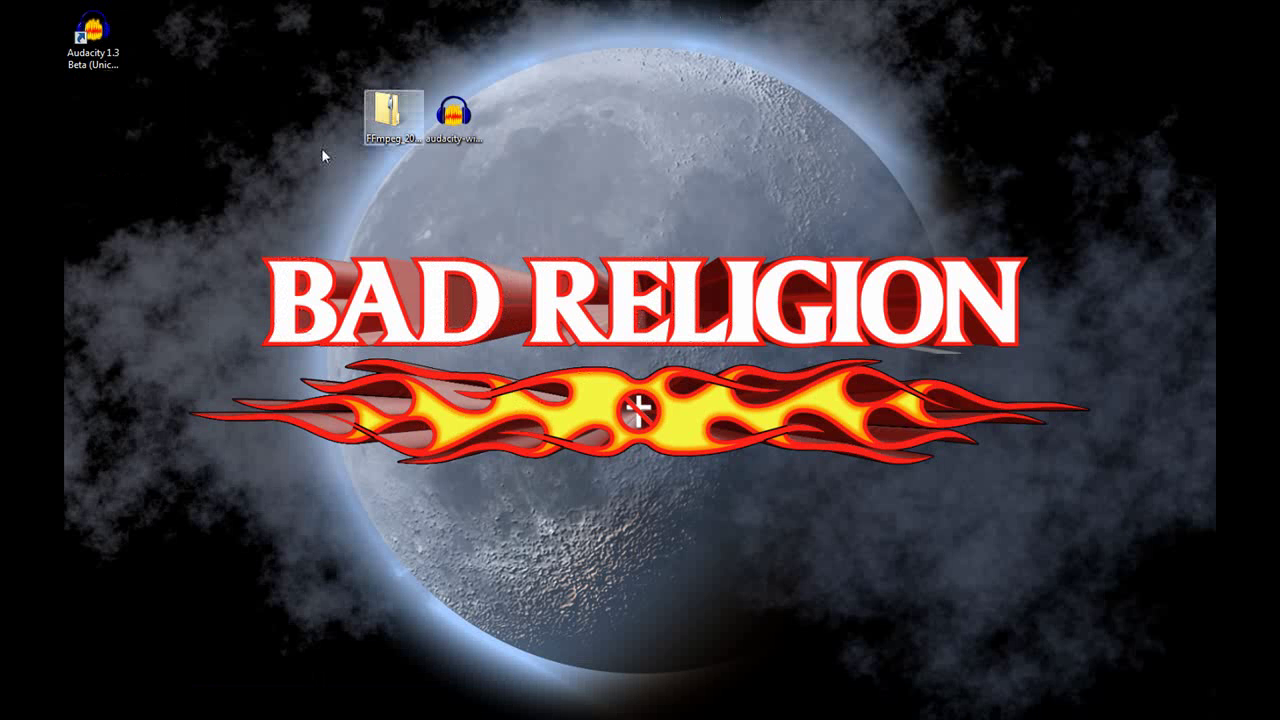
{"action": "left_click_drag", "start_coordinate": [359, 53], "coordinate": [505, 200]}
{"action": "left_click_drag", "start_coordinate": [461, 103], "coordinate": [581, 641]}
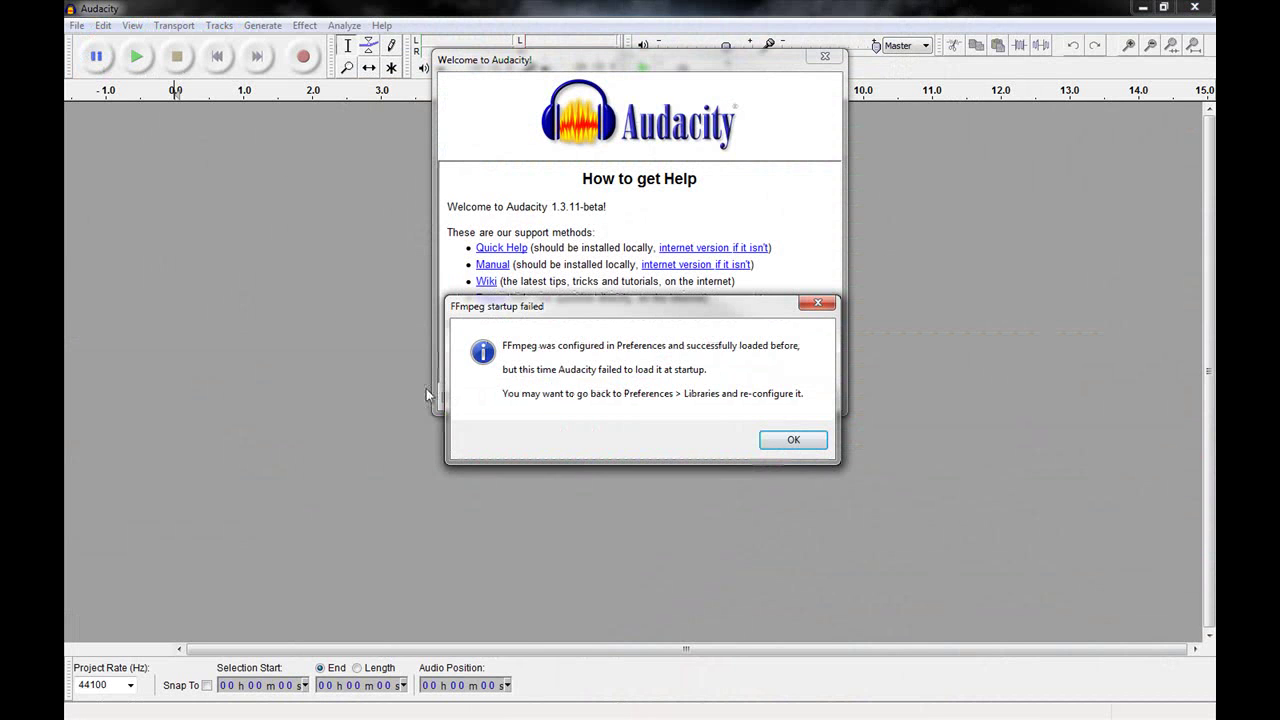
Dismiss the FFmpeg startup warning and turn off the welcome screen at start-up
{"action": "left_click", "coordinate": [793, 440]}
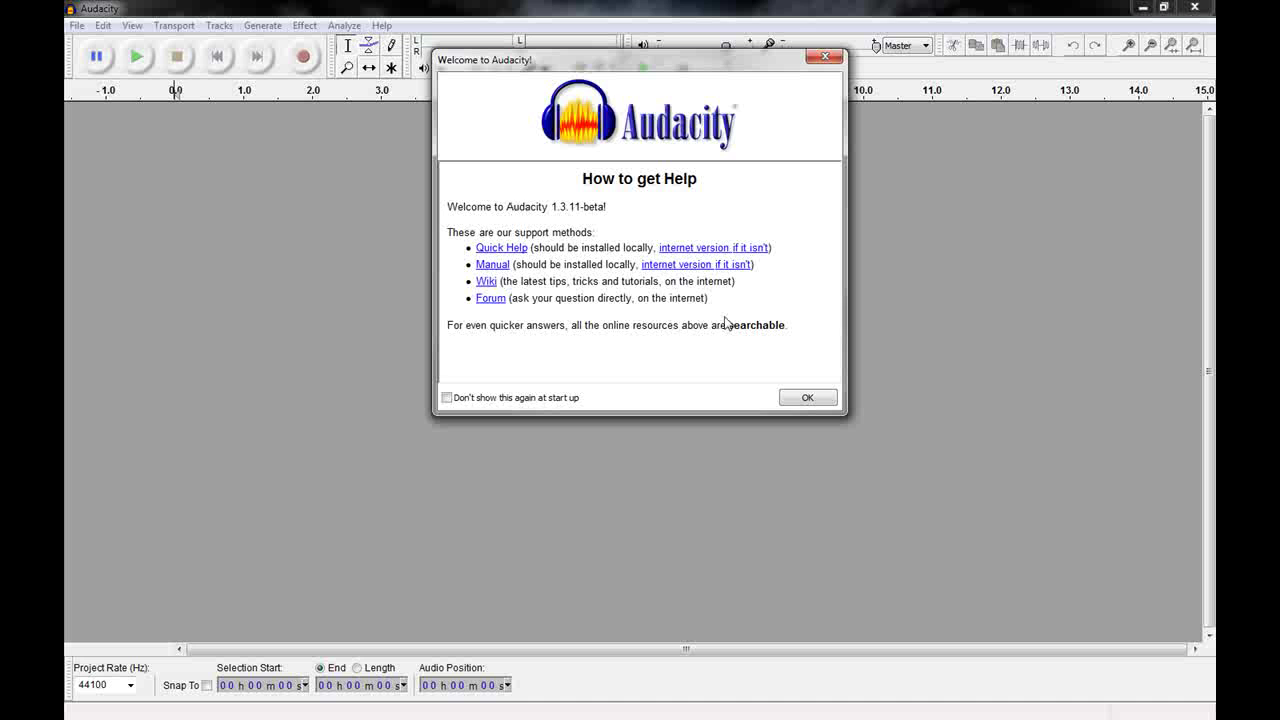
{"action": "left_click", "coordinate": [515, 399]}
{"action": "left_click", "coordinate": [805, 399]}
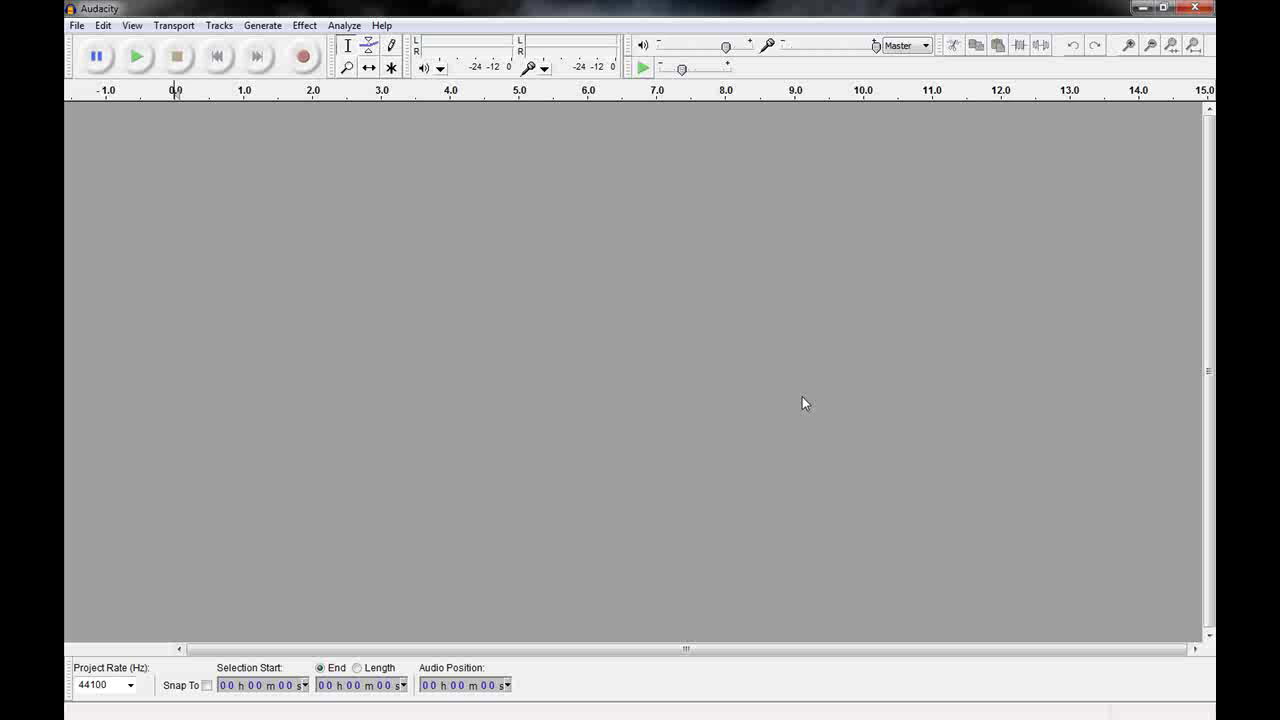
Open the Libraries preferences and start browsing for the FFmpeg library file
{"action": "left_click", "coordinate": [103, 25]}
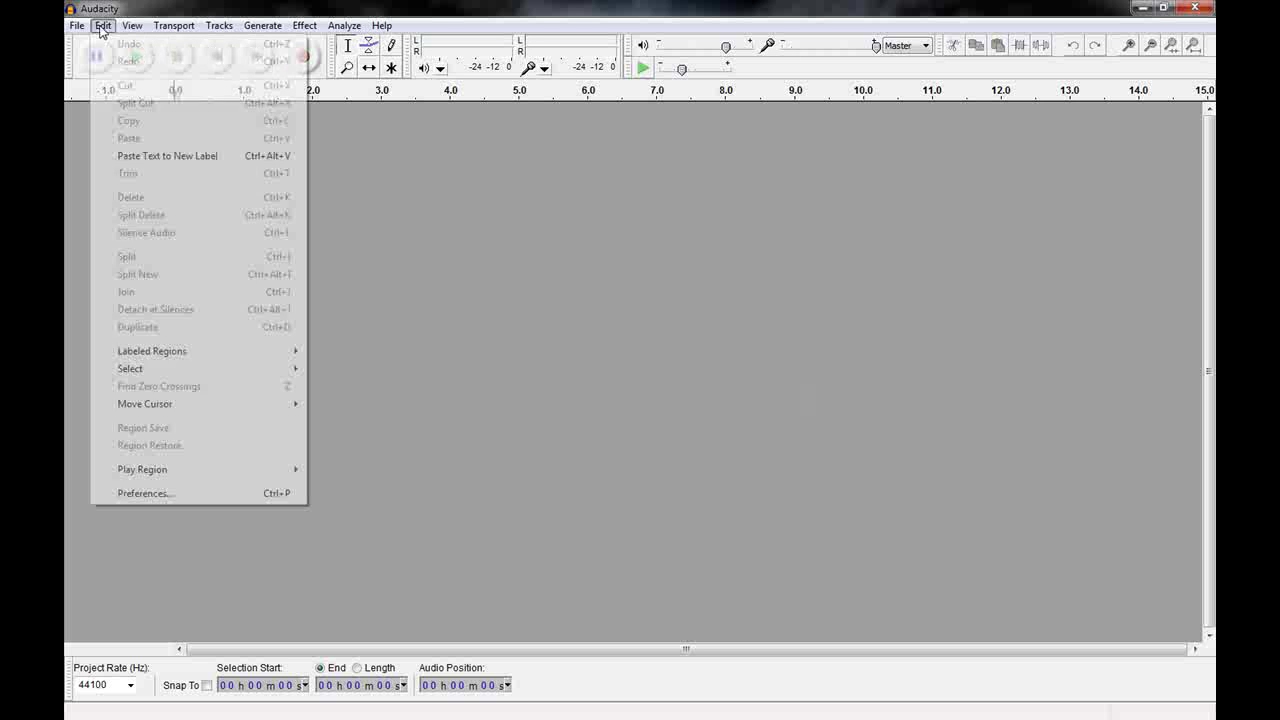
{"action": "left_click", "coordinate": [145, 493]}
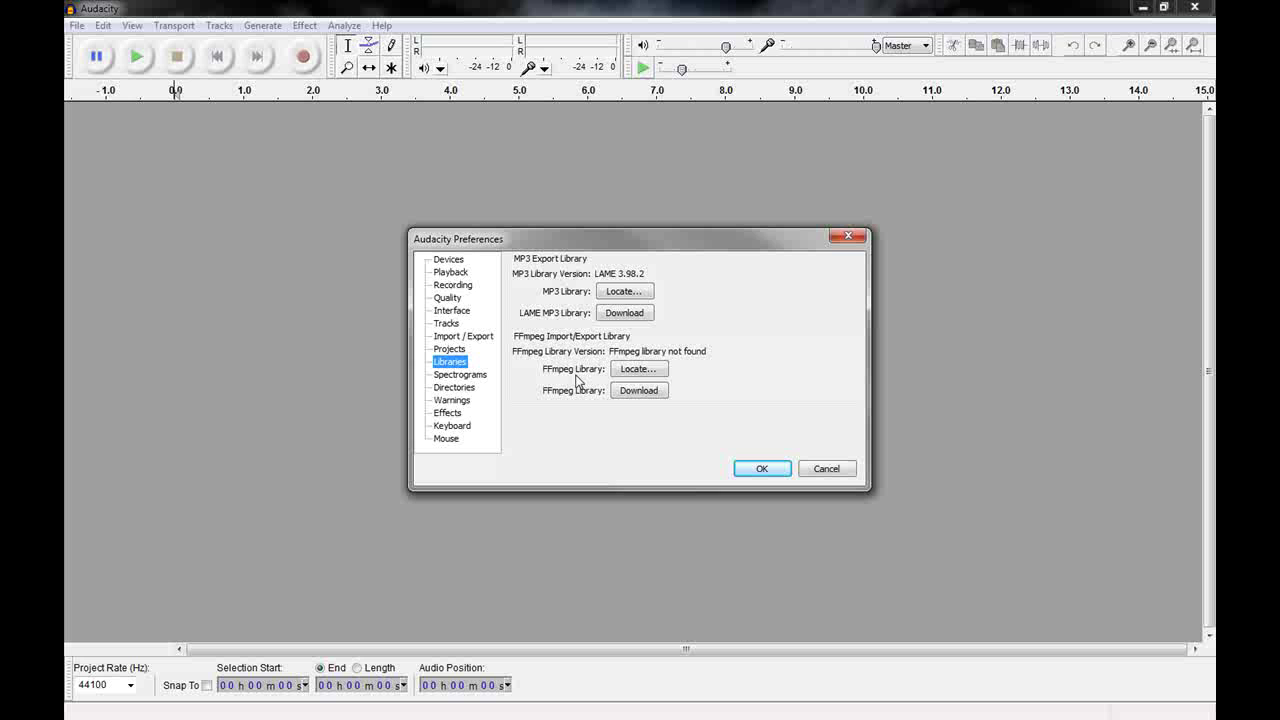
{"action": "left_click", "coordinate": [638, 369]}
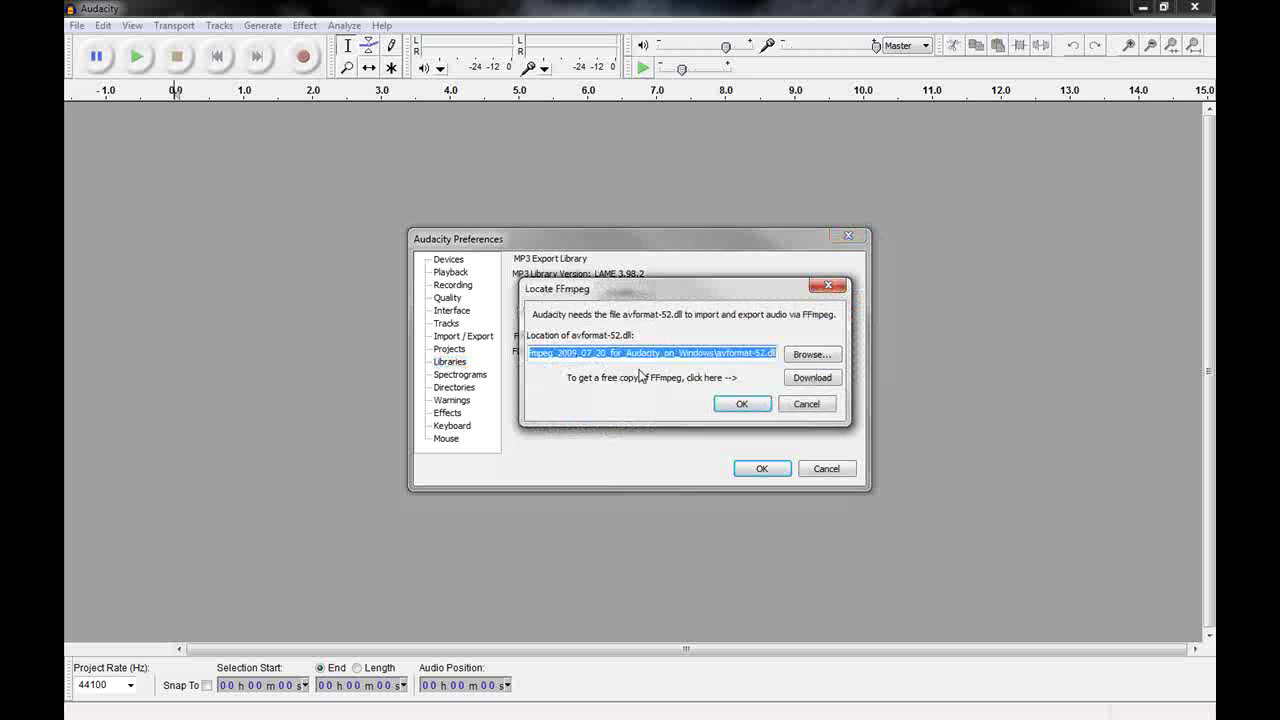
{"action": "left_click", "coordinate": [830, 357]}
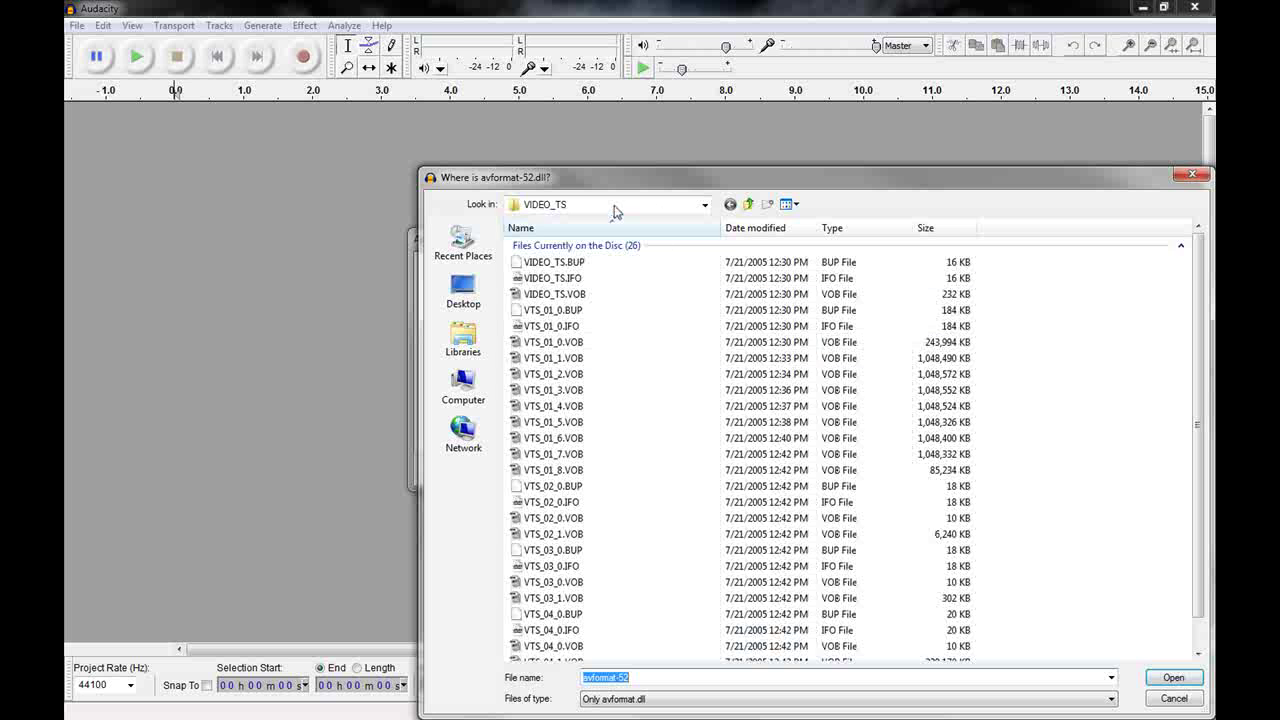
Choose avformat-52.dll from the Plug-Ins FFmpeg folder and confirm the preferences
{"action": "left_click", "coordinate": [471, 394]}
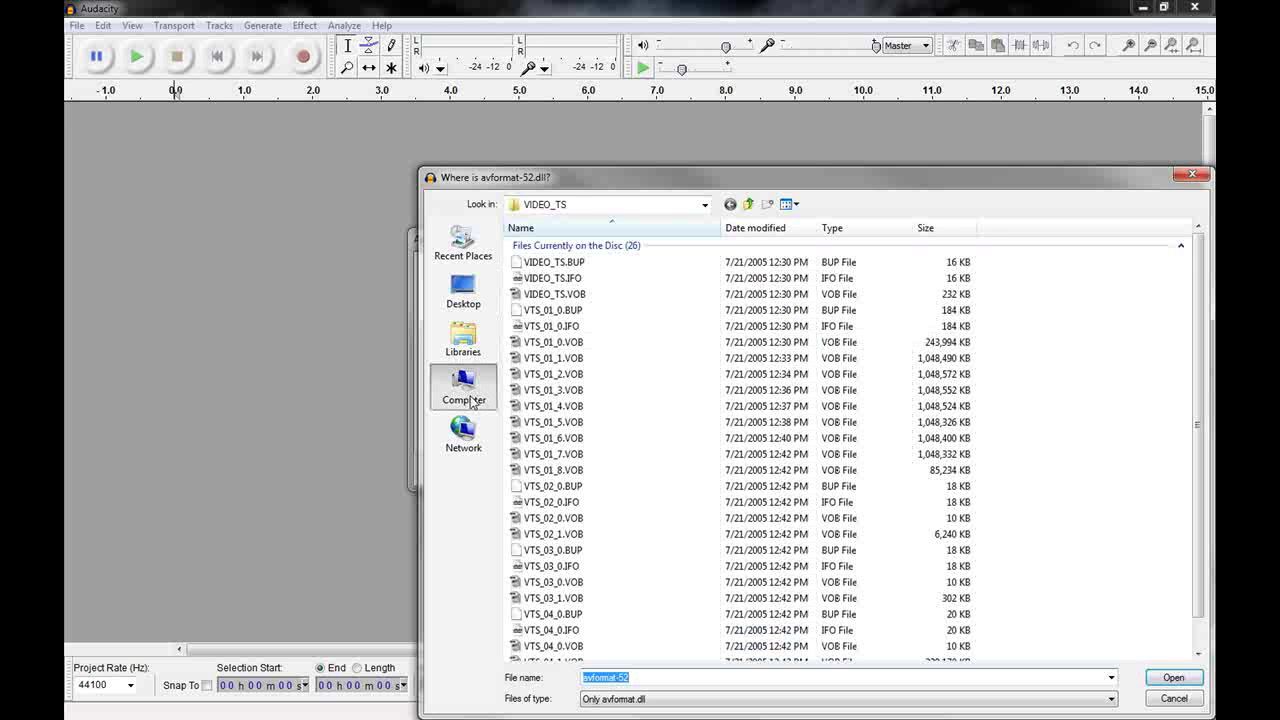
{"action": "double_click", "coordinate": [562, 247]}
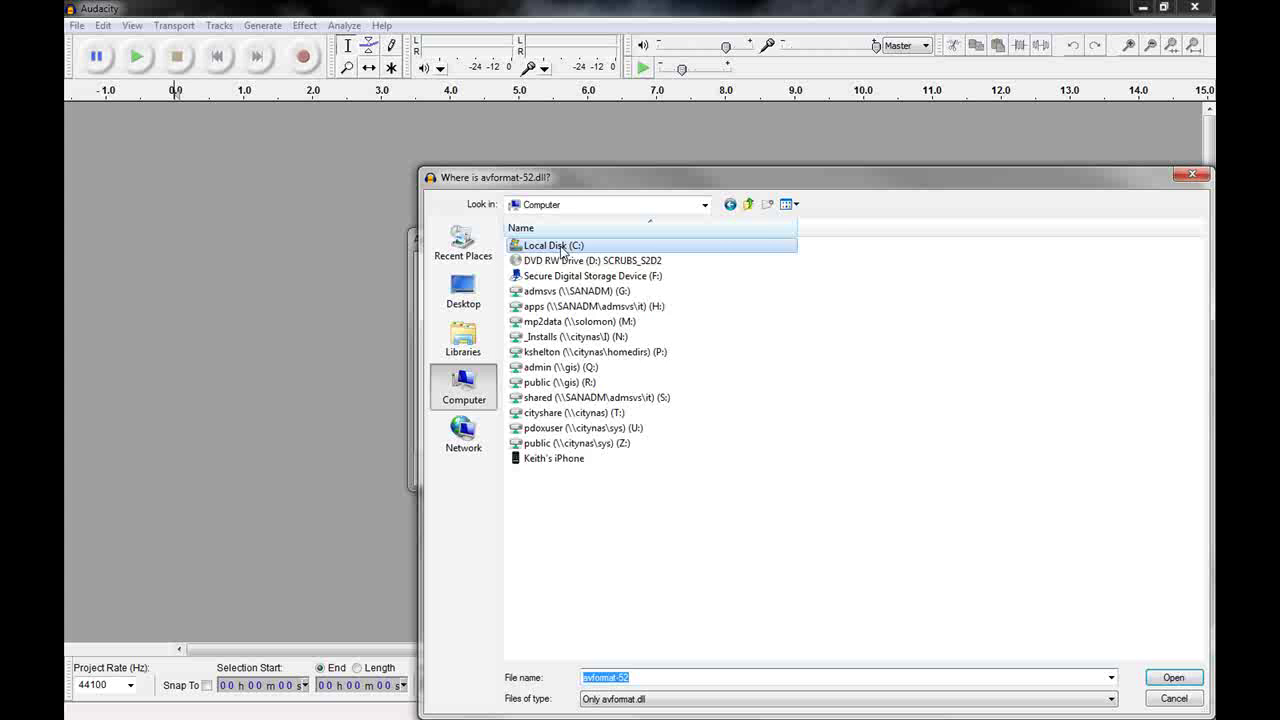
{"action": "double_click", "coordinate": [558, 427]}
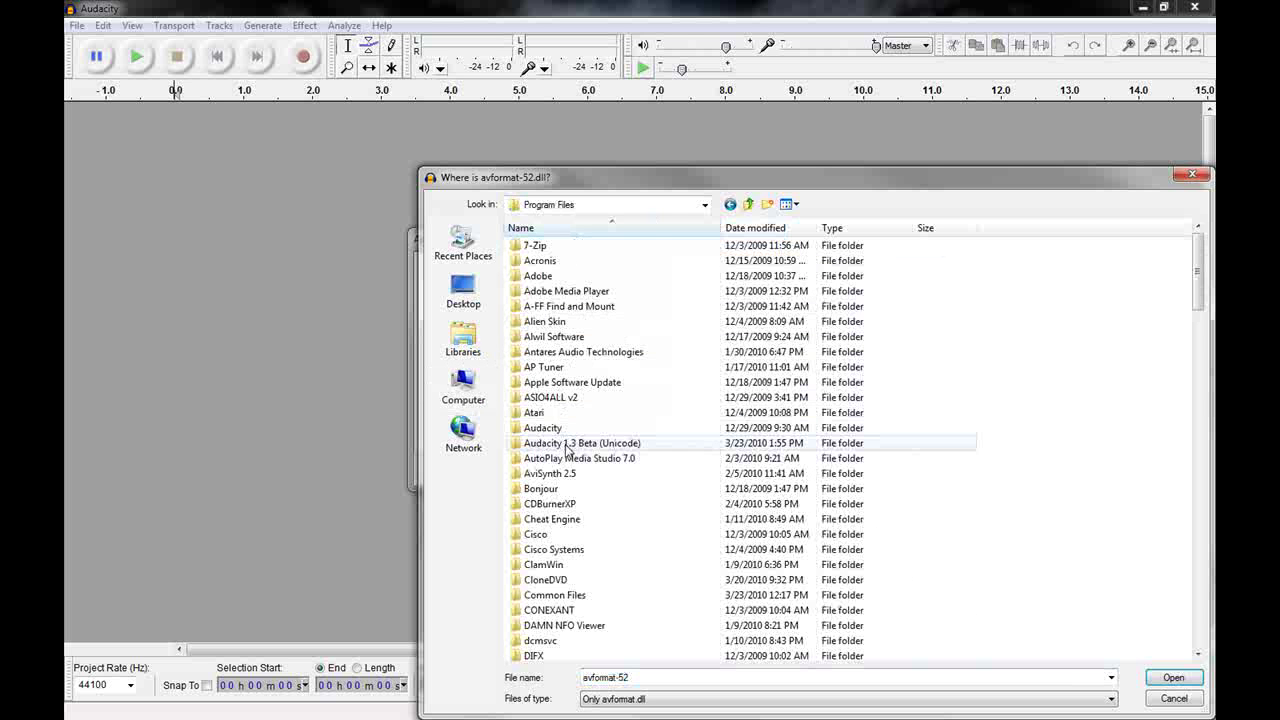
{"action": "double_click", "coordinate": [567, 446]}
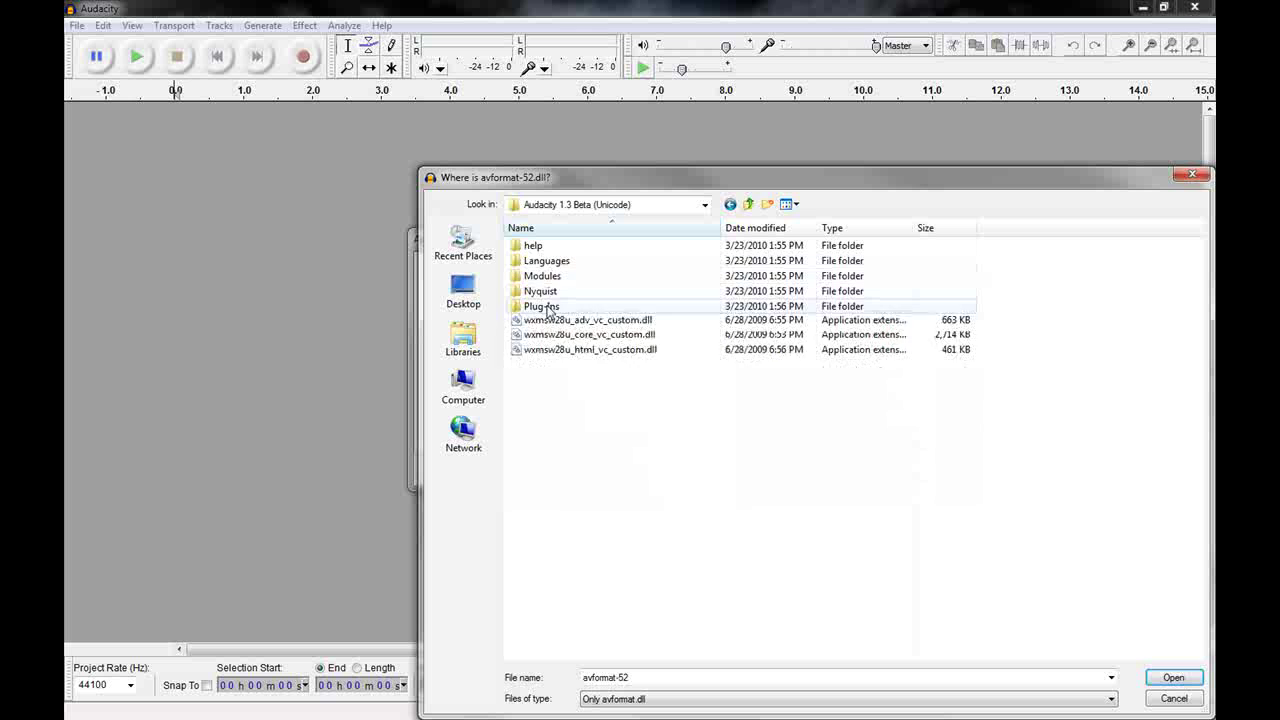
{"action": "double_click", "coordinate": [548, 308]}
{"action": "left_click", "coordinate": [541, 250]}
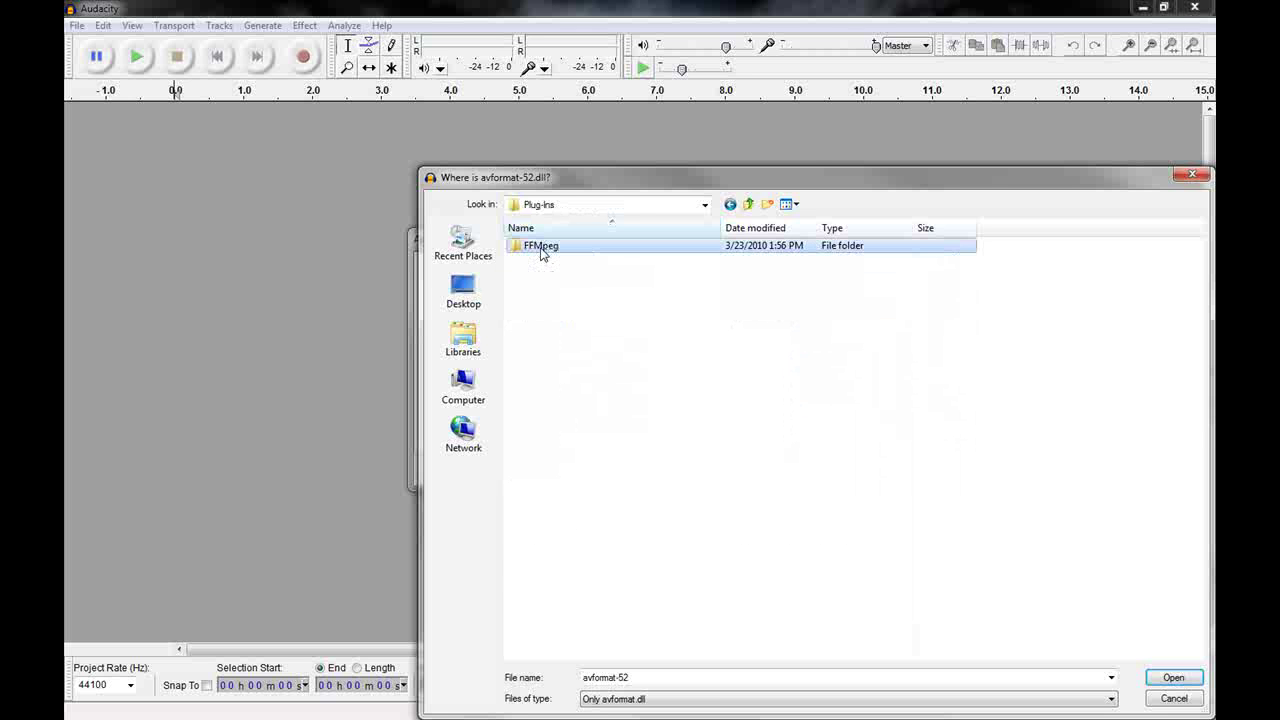
{"action": "double_click", "coordinate": [541, 250]}
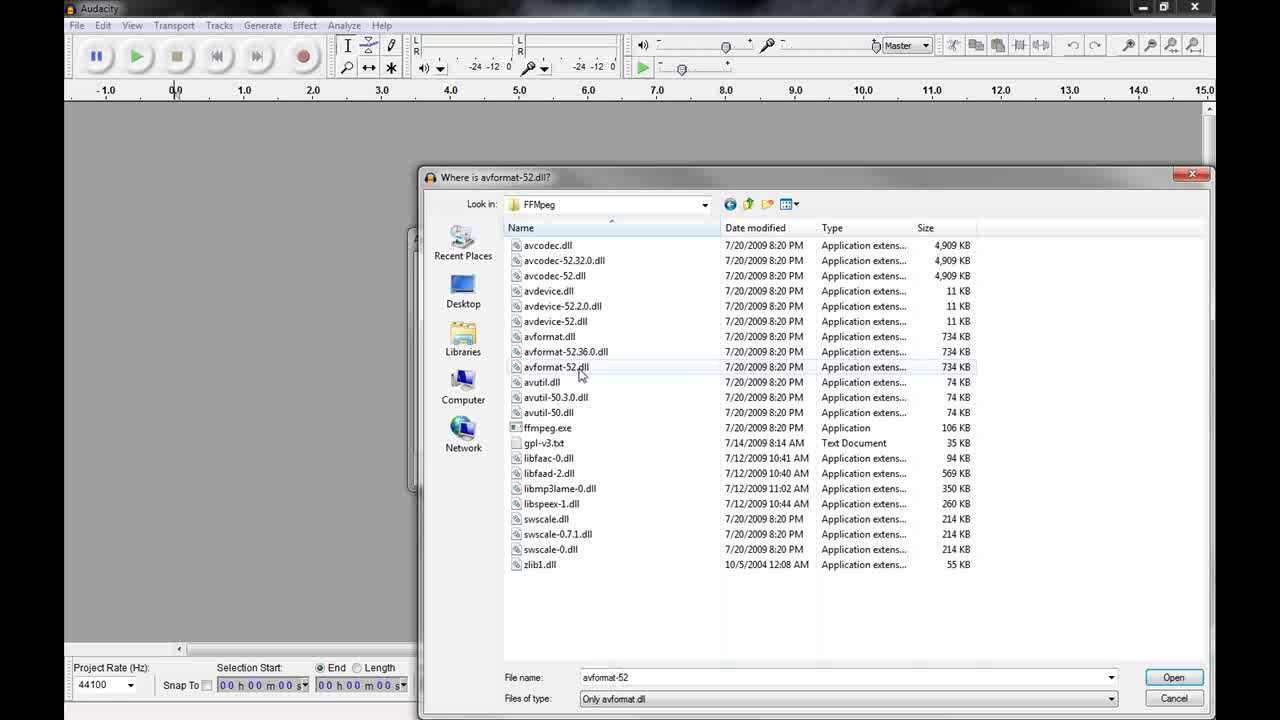
{"action": "double_click", "coordinate": [556, 367]}
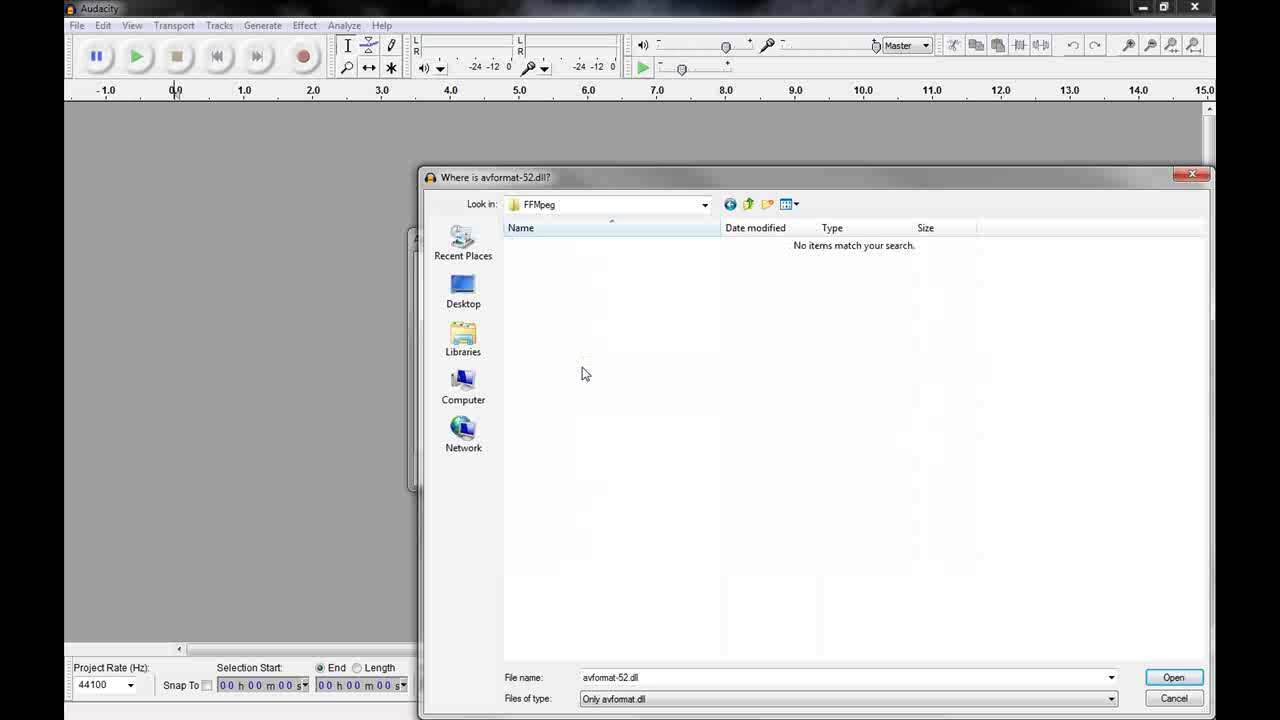
{"action": "left_click", "coordinate": [1173, 678]}
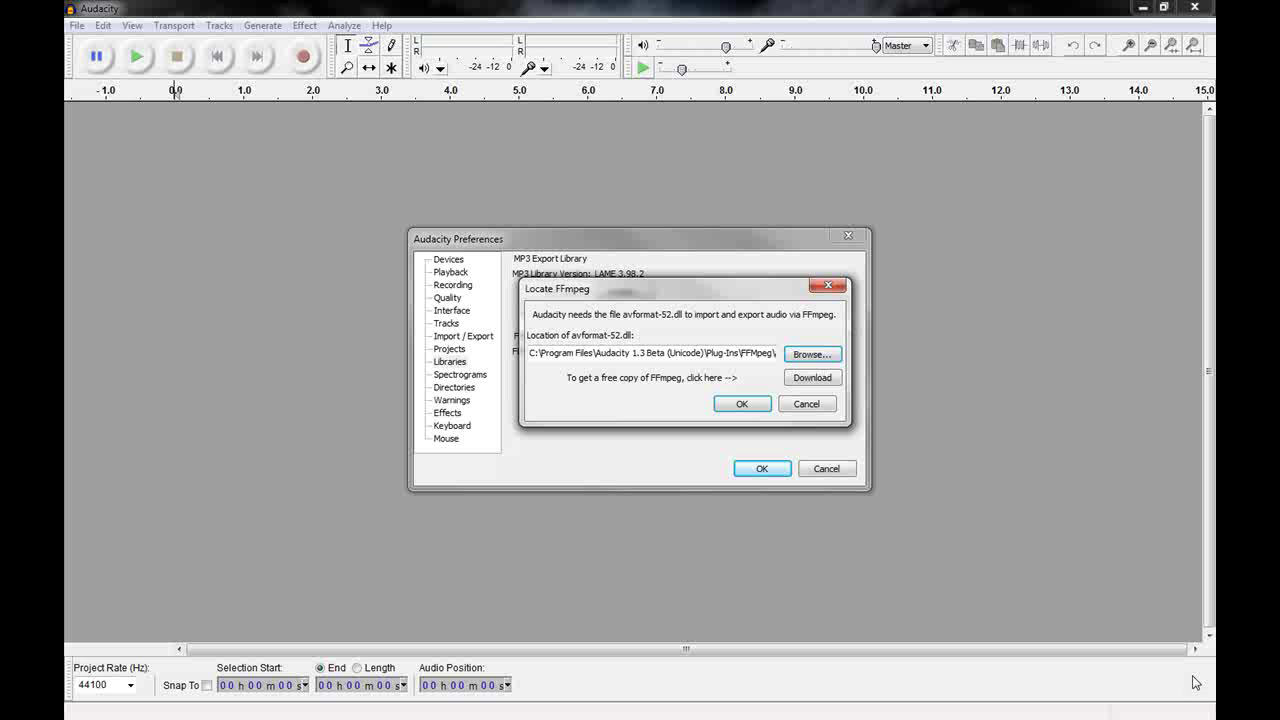
{"action": "left_click", "coordinate": [742, 406]}
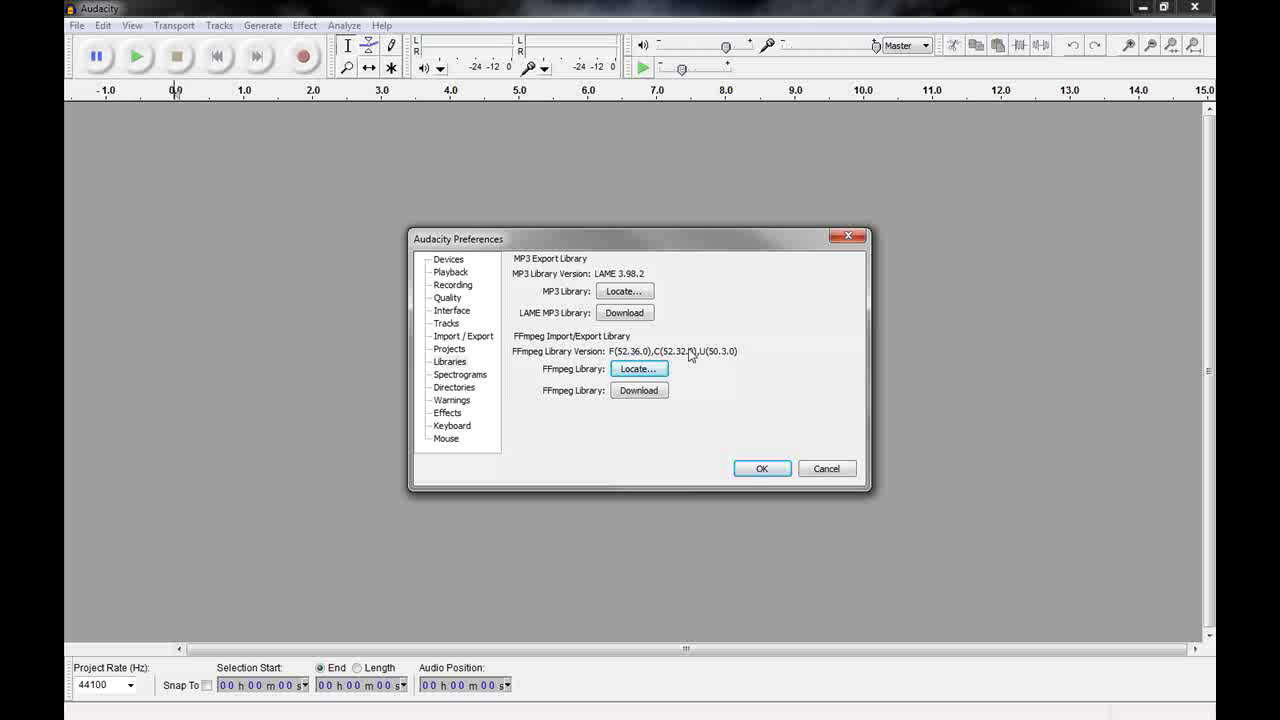
{"action": "left_click", "coordinate": [741, 475]}
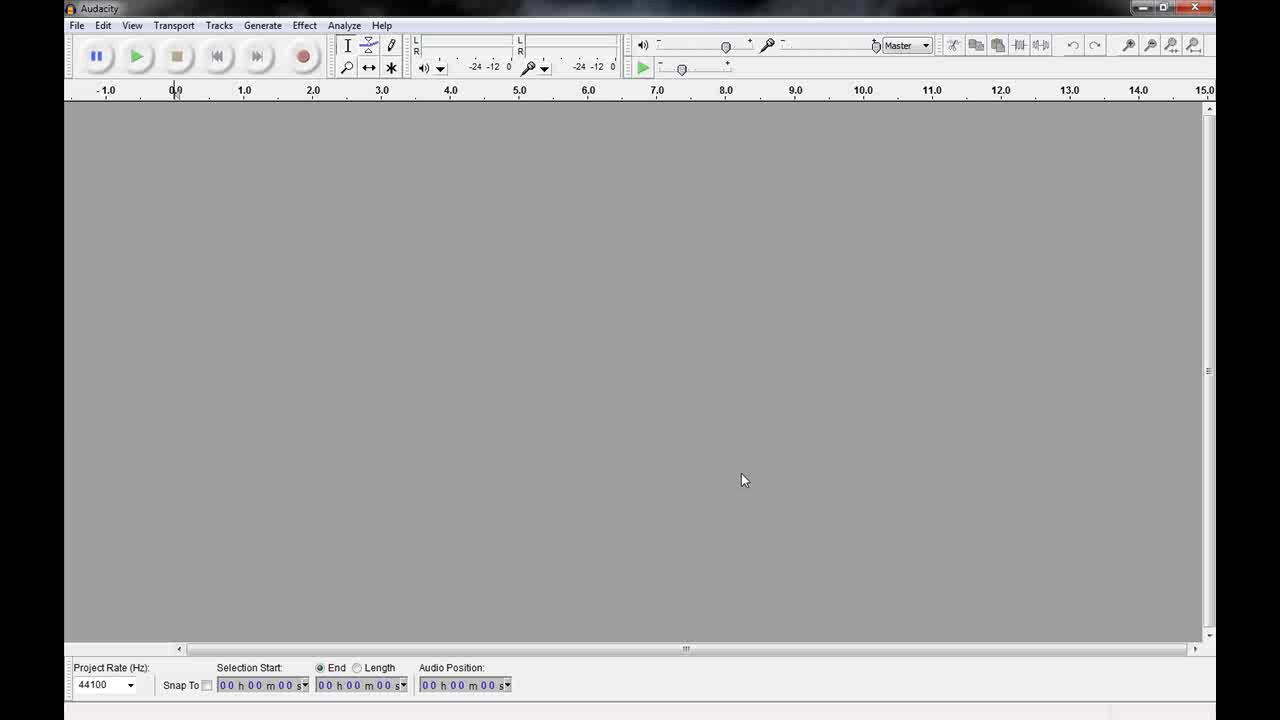
Import VTS_01_0.VOB as audio, filtering the file list to FFmpeg-compatible files
{"action": "left_click", "coordinate": [80, 27]}
{"action": "mouse_move", "coordinate": [188, 226]}
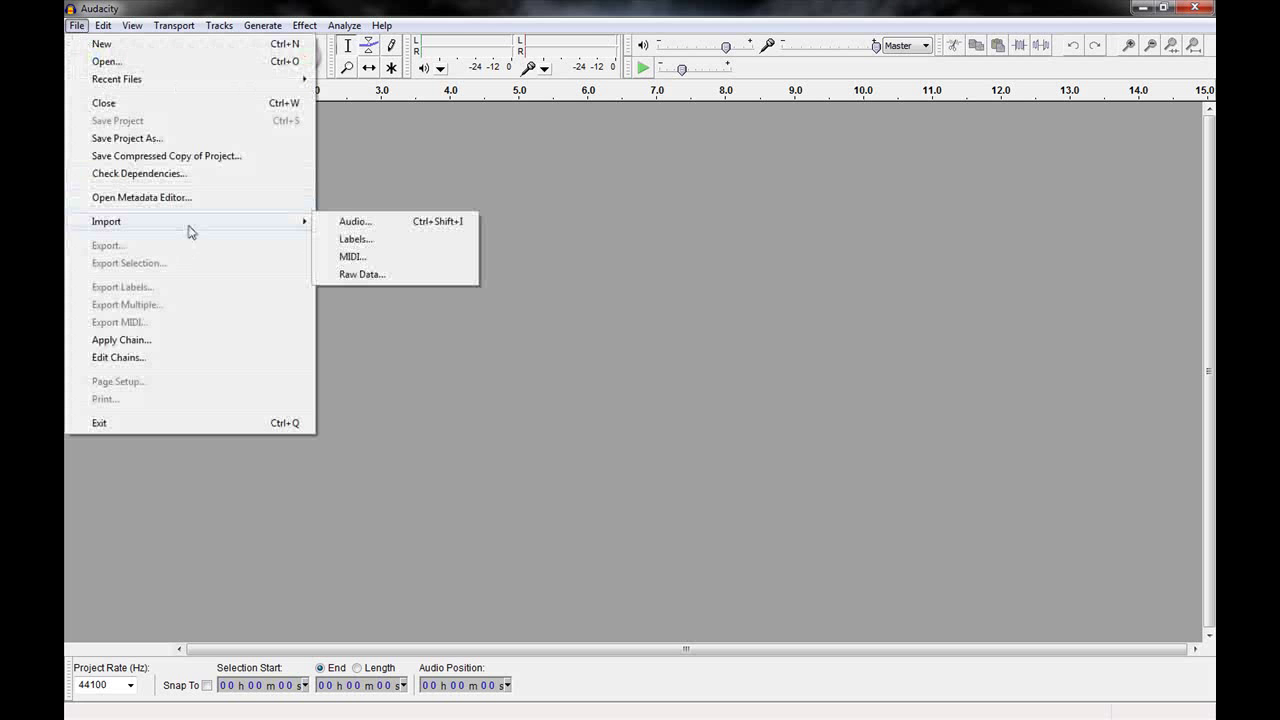
{"action": "left_click", "coordinate": [371, 230]}
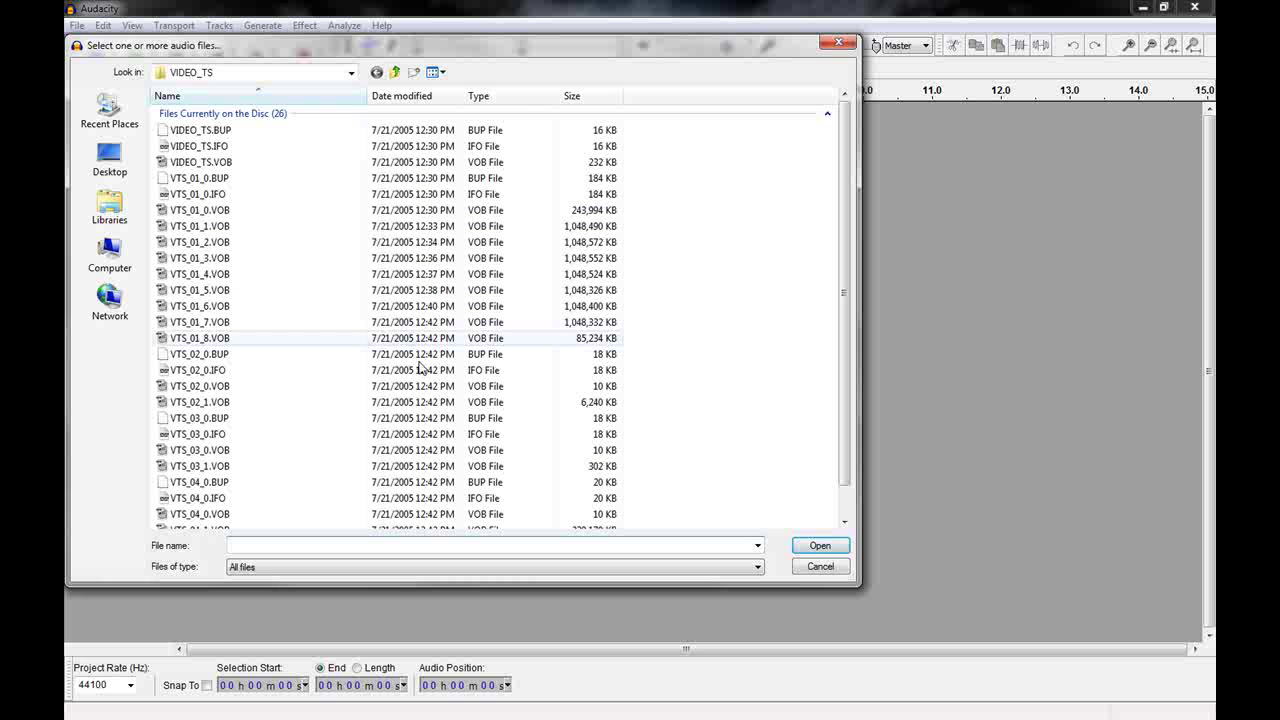
{"action": "left_click", "coordinate": [595, 96]}
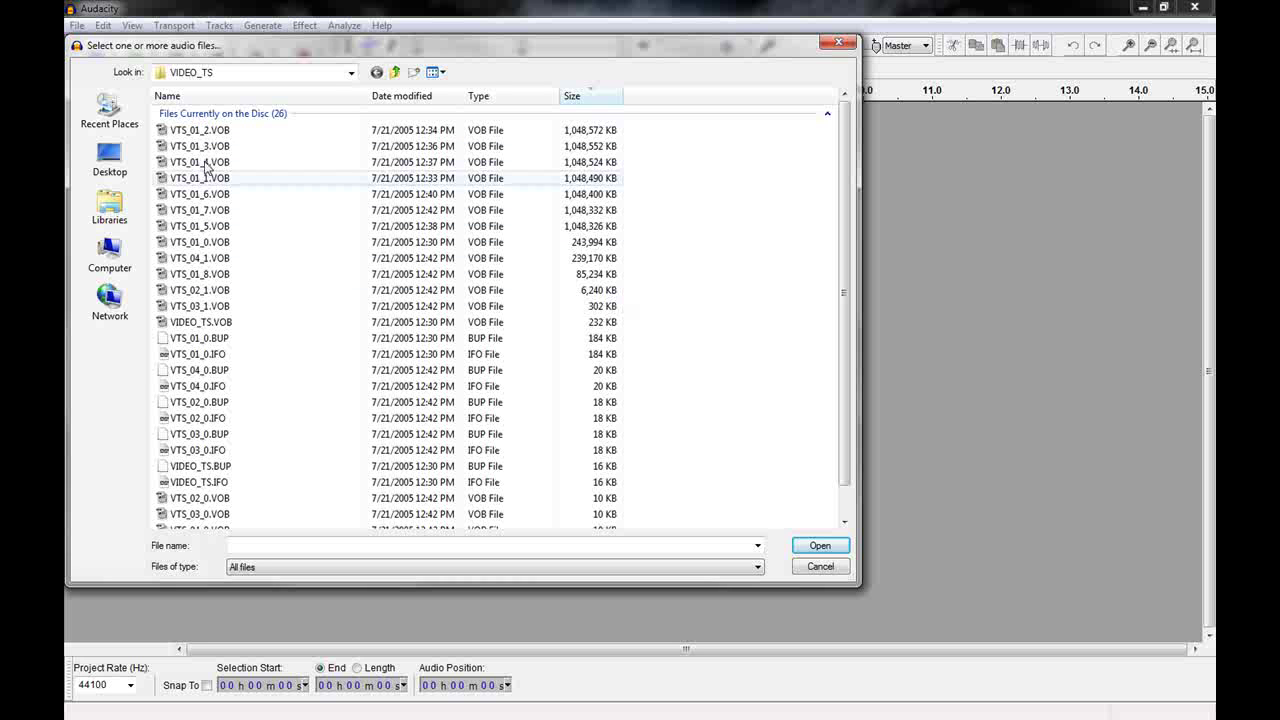
{"action": "left_click", "coordinate": [249, 98]}
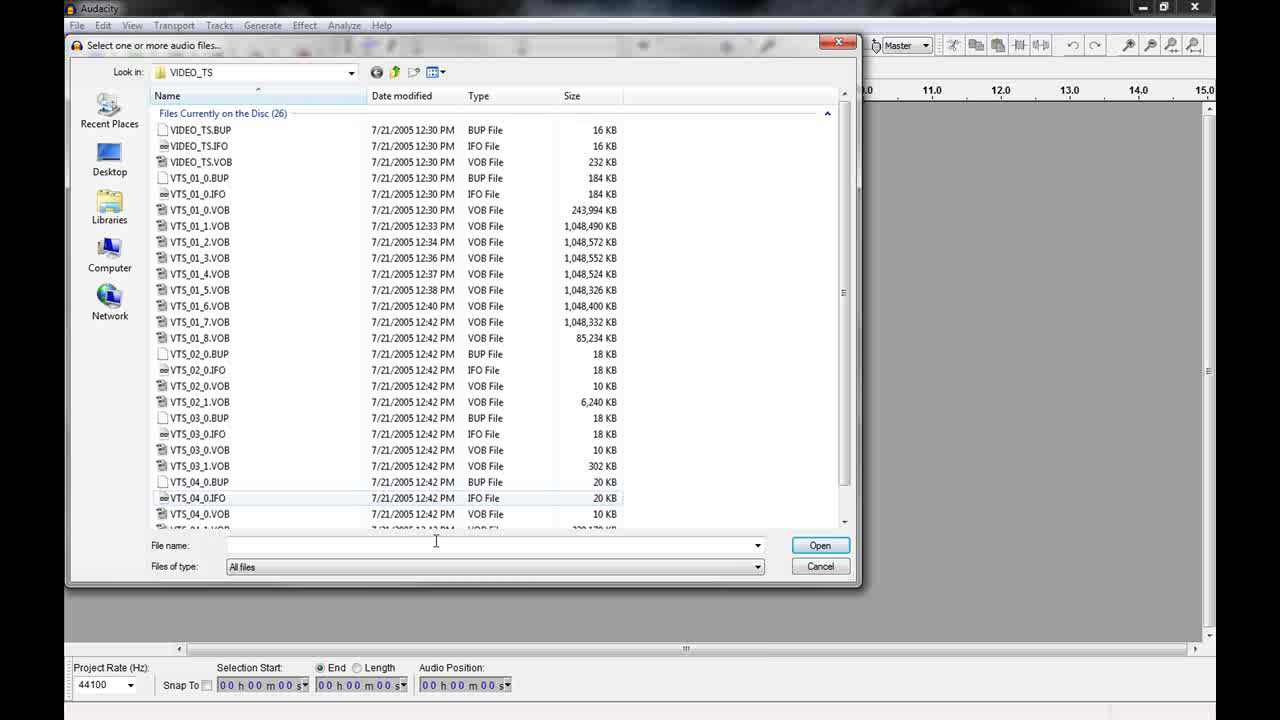
{"action": "left_click", "coordinate": [757, 568]}
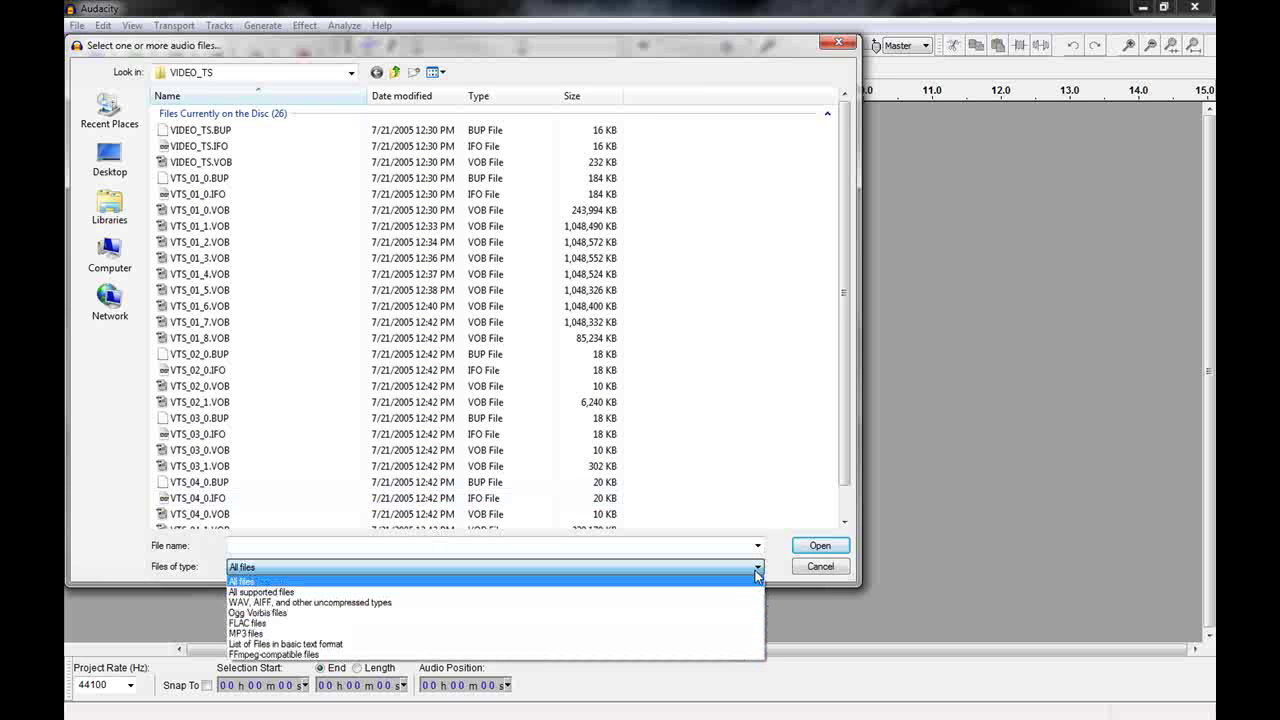
{"action": "left_click", "coordinate": [617, 655]}
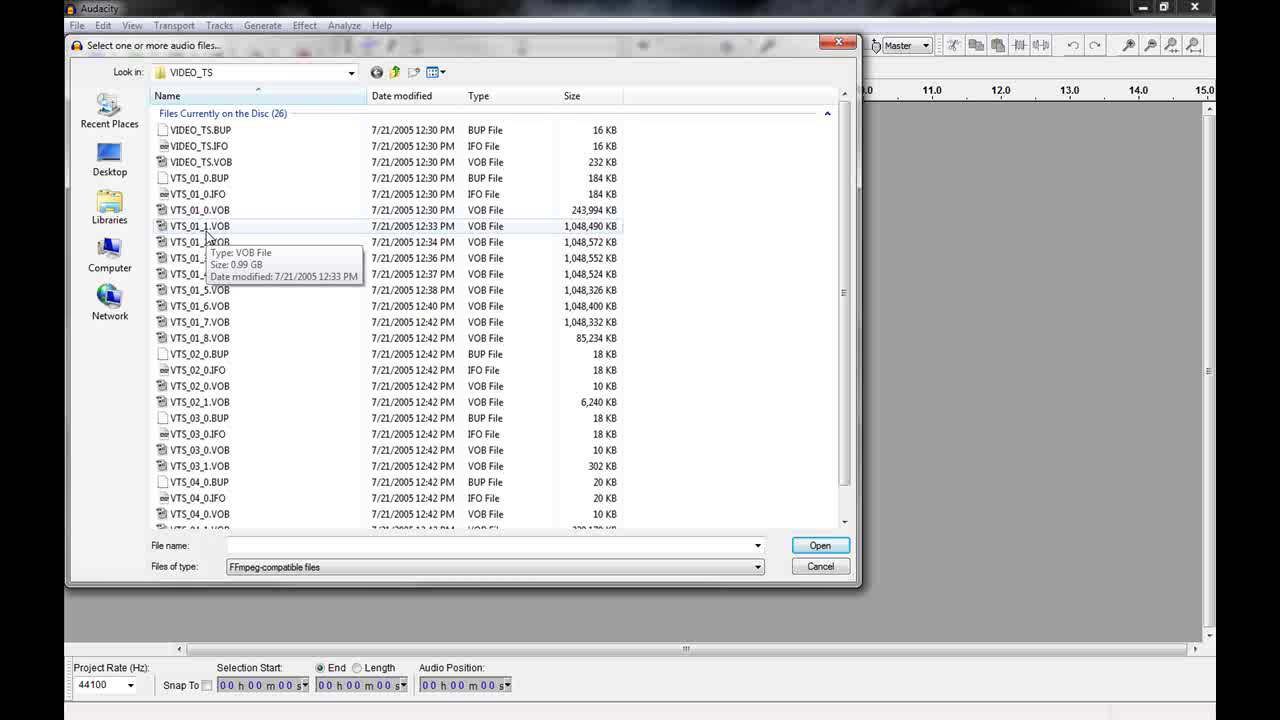
{"action": "left_click", "coordinate": [207, 214]}
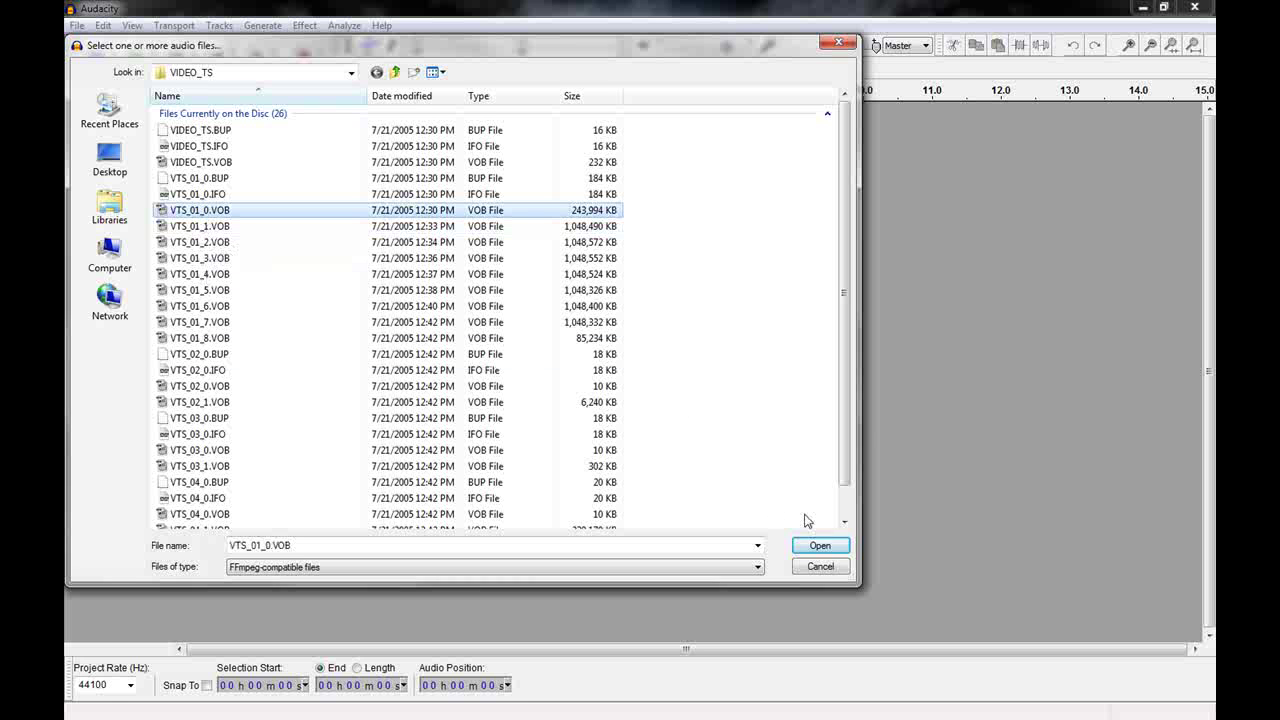
{"action": "left_click", "coordinate": [818, 546]}
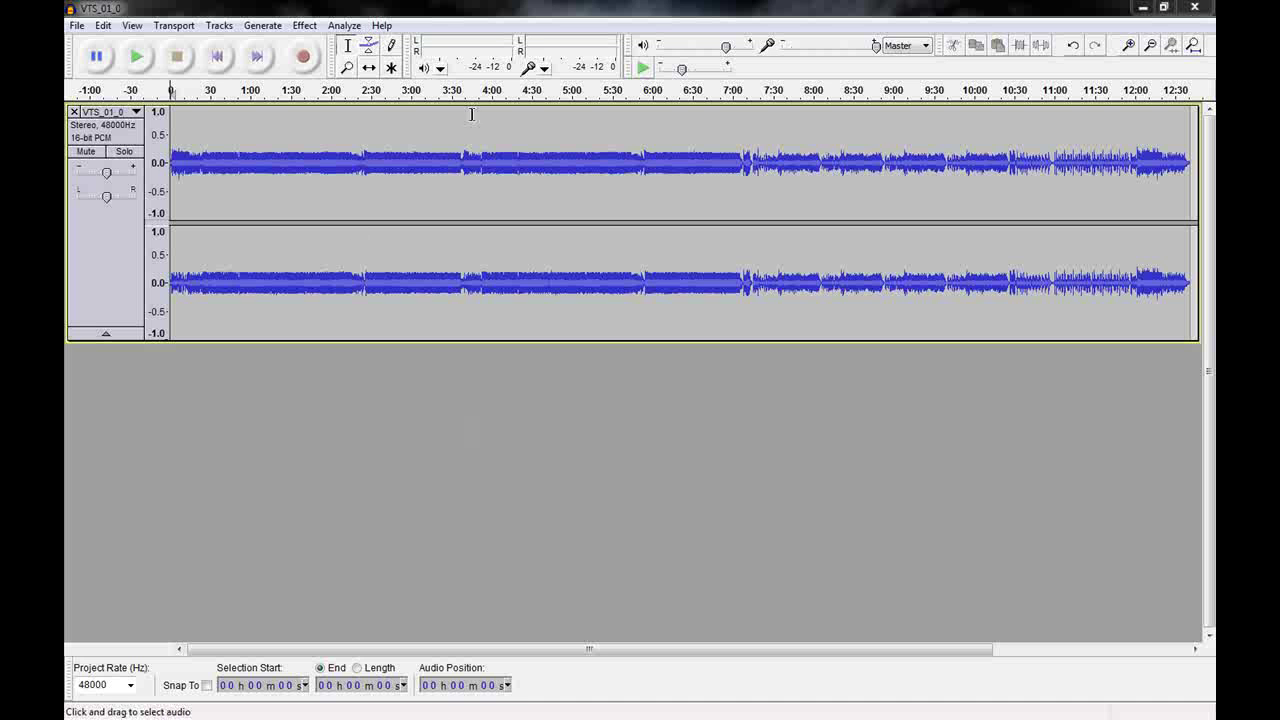
Play the imported VOB track for about 11 seconds, then stop it
{"action": "left_click", "coordinate": [137, 57]}
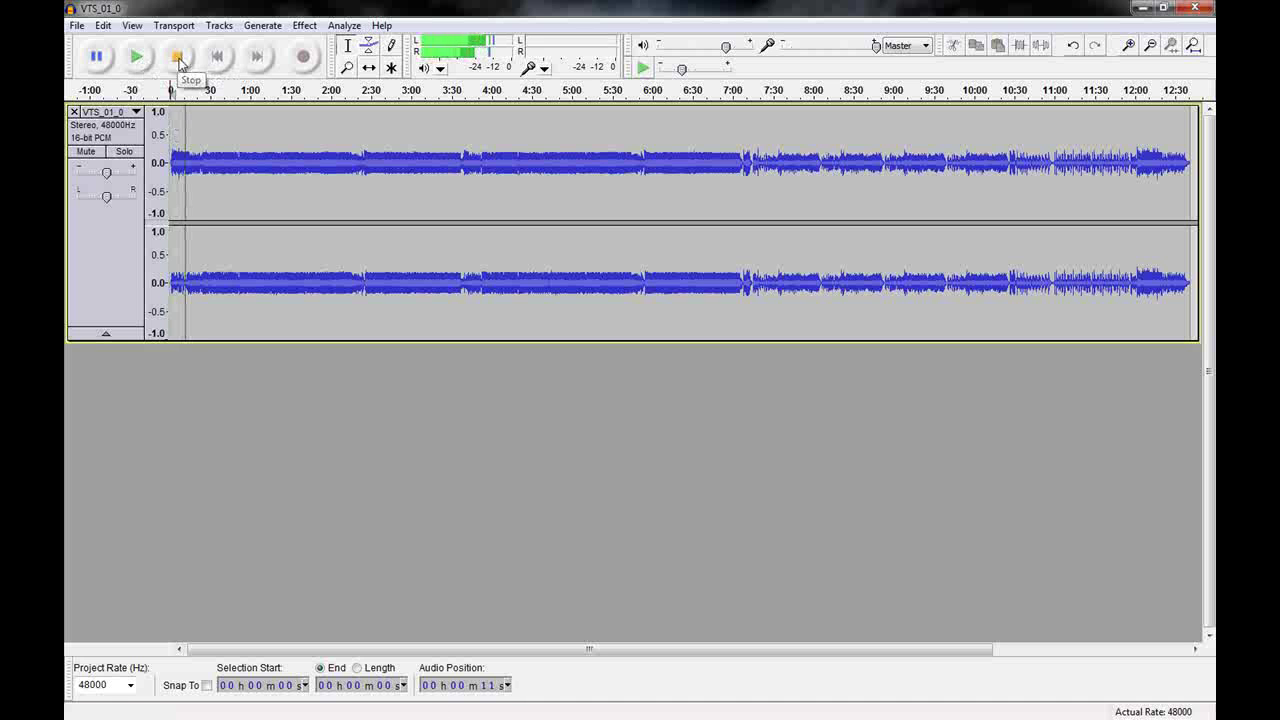
{"action": "left_click", "coordinate": [179, 60]}
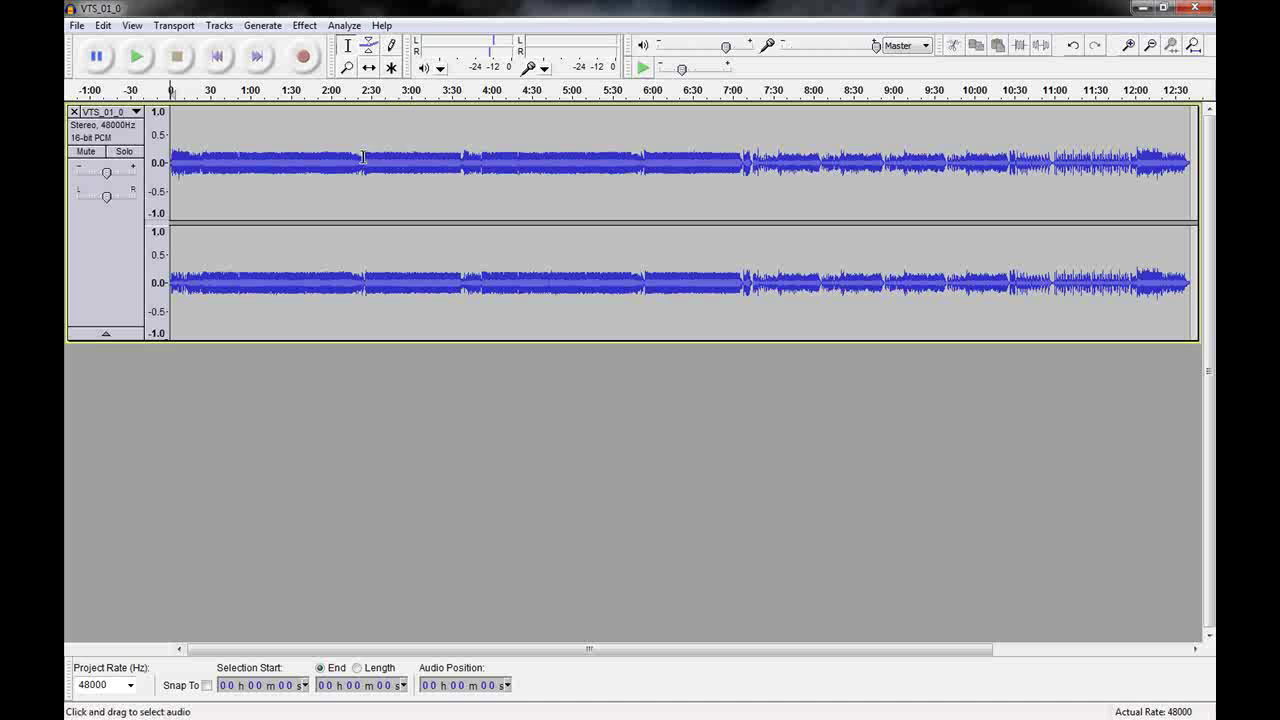
Select roughly 2:24 to 3:38 and zoom the timeline in on that stretch
{"action": "left_click_drag", "start_coordinate": [363, 157], "coordinate": [461, 165]}
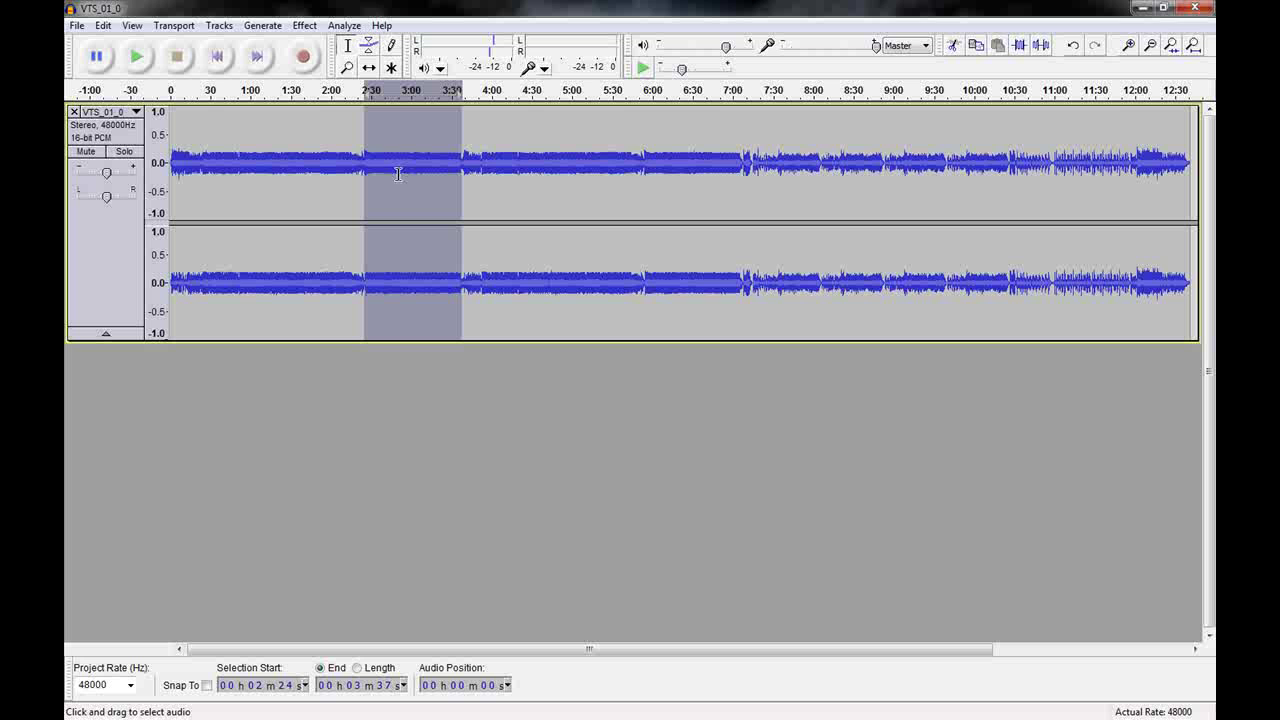
{"action": "left_click", "coordinate": [347, 67]}
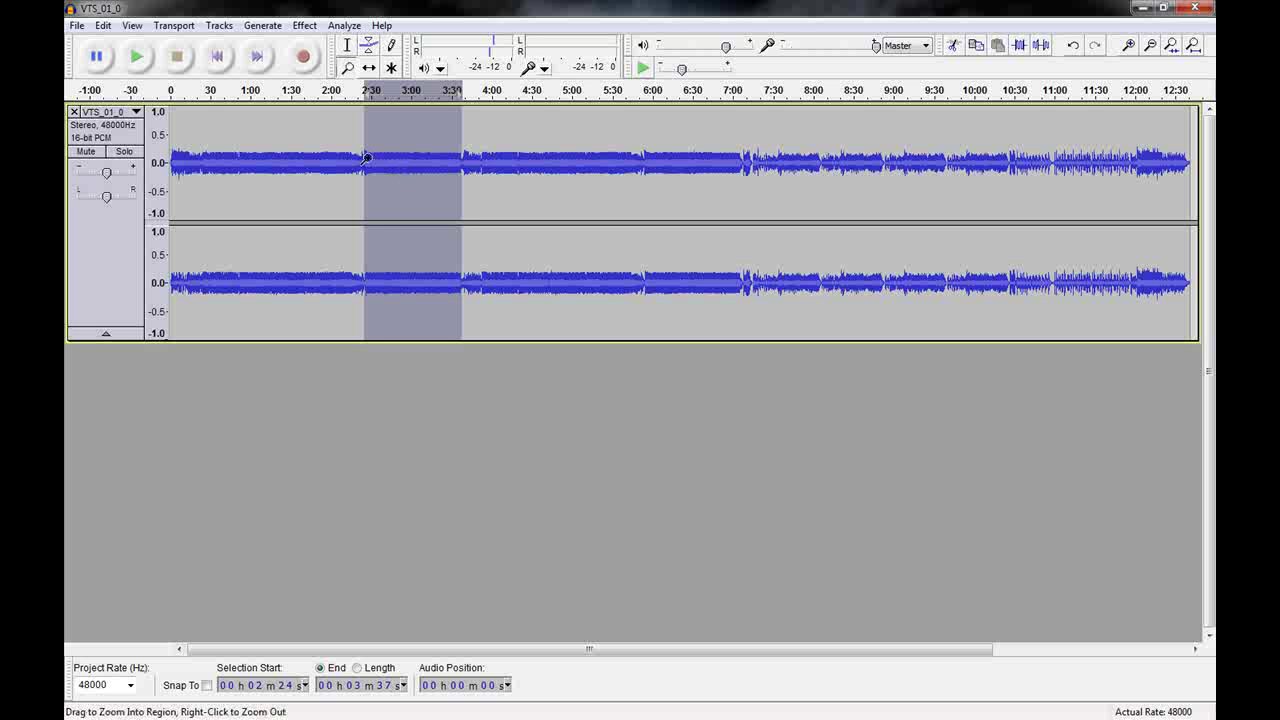
{"action": "left_click", "coordinate": [408, 164]}
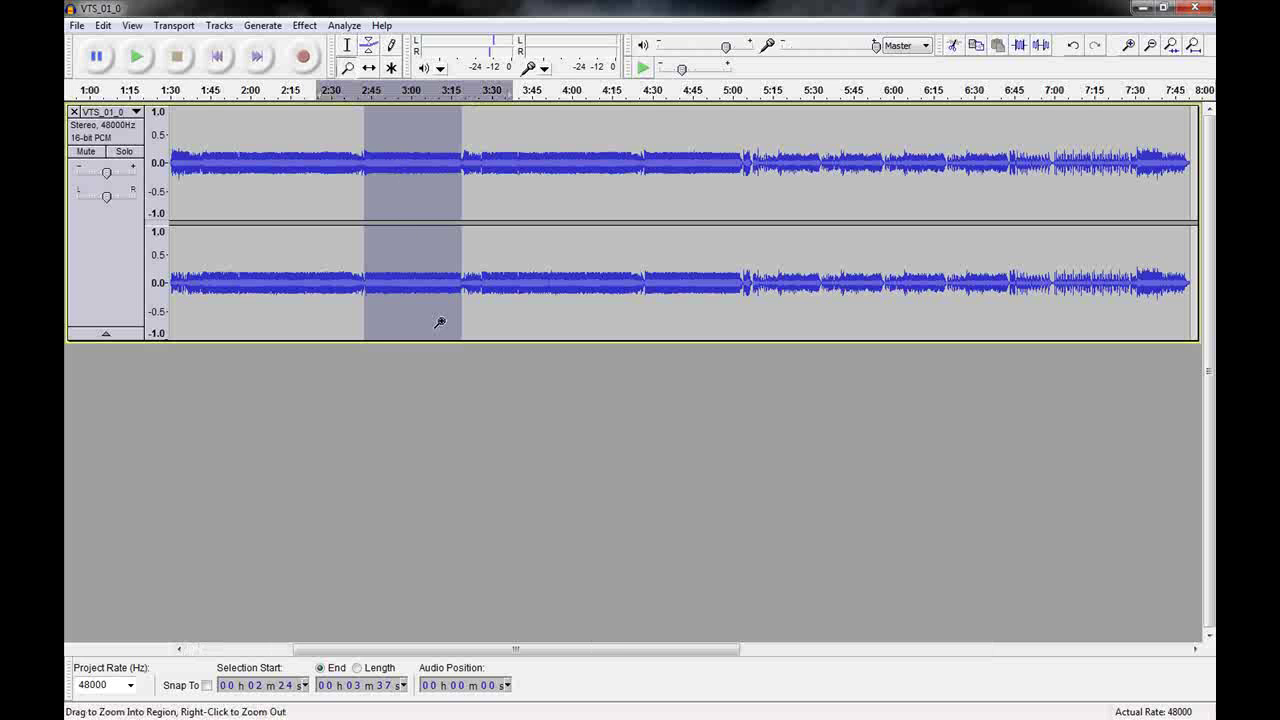
{"action": "left_click", "coordinate": [400, 173]}
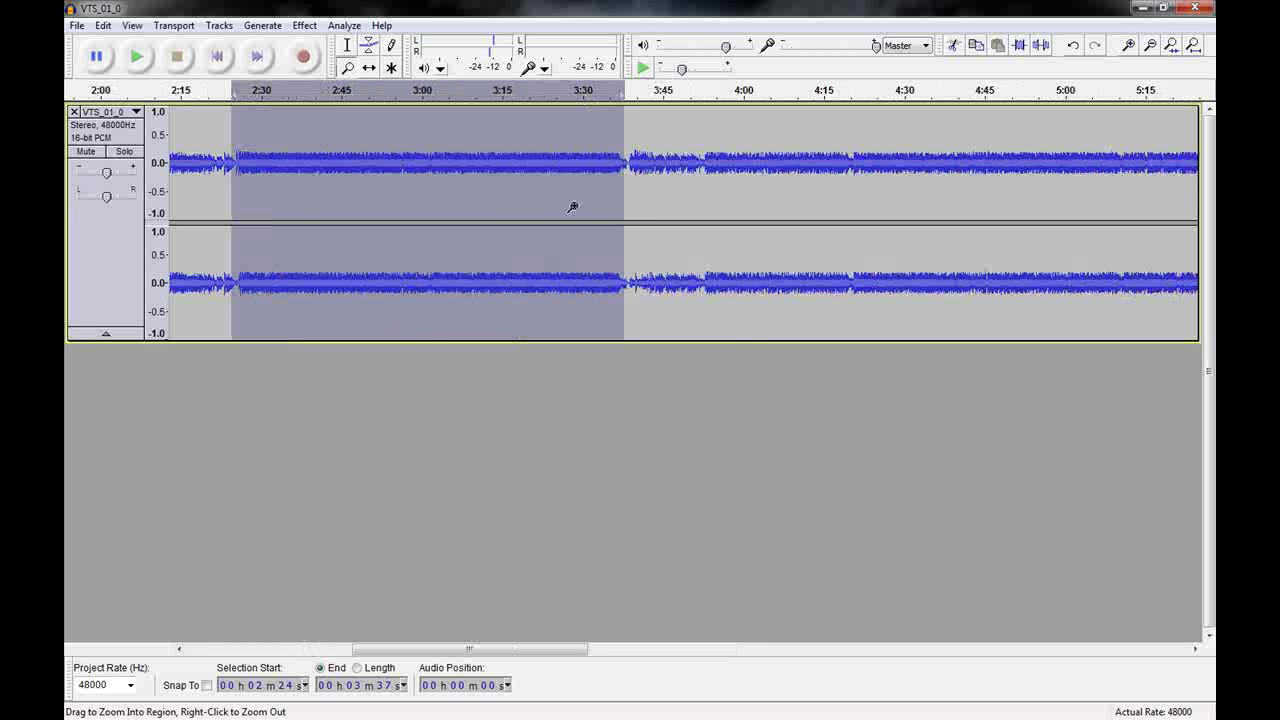
{"action": "left_click", "coordinate": [409, 175]}
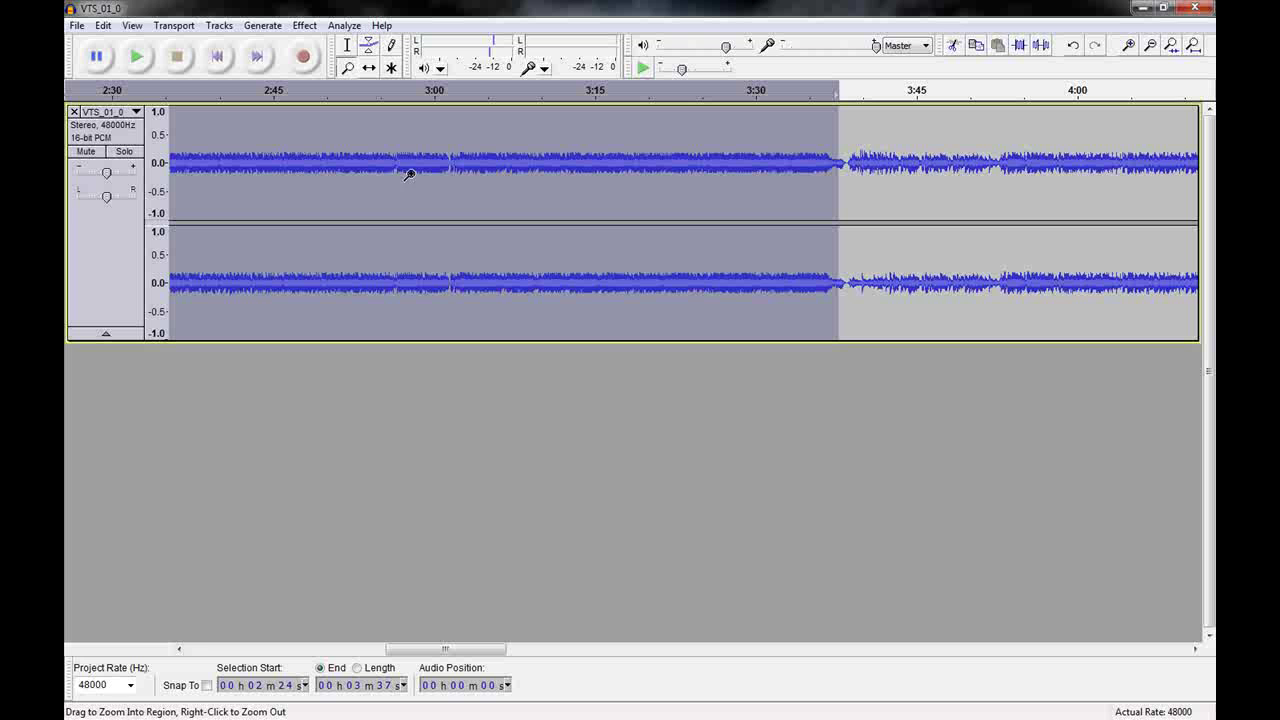
{"action": "left_click_drag", "start_coordinate": [485, 645], "coordinate": [463, 651]}
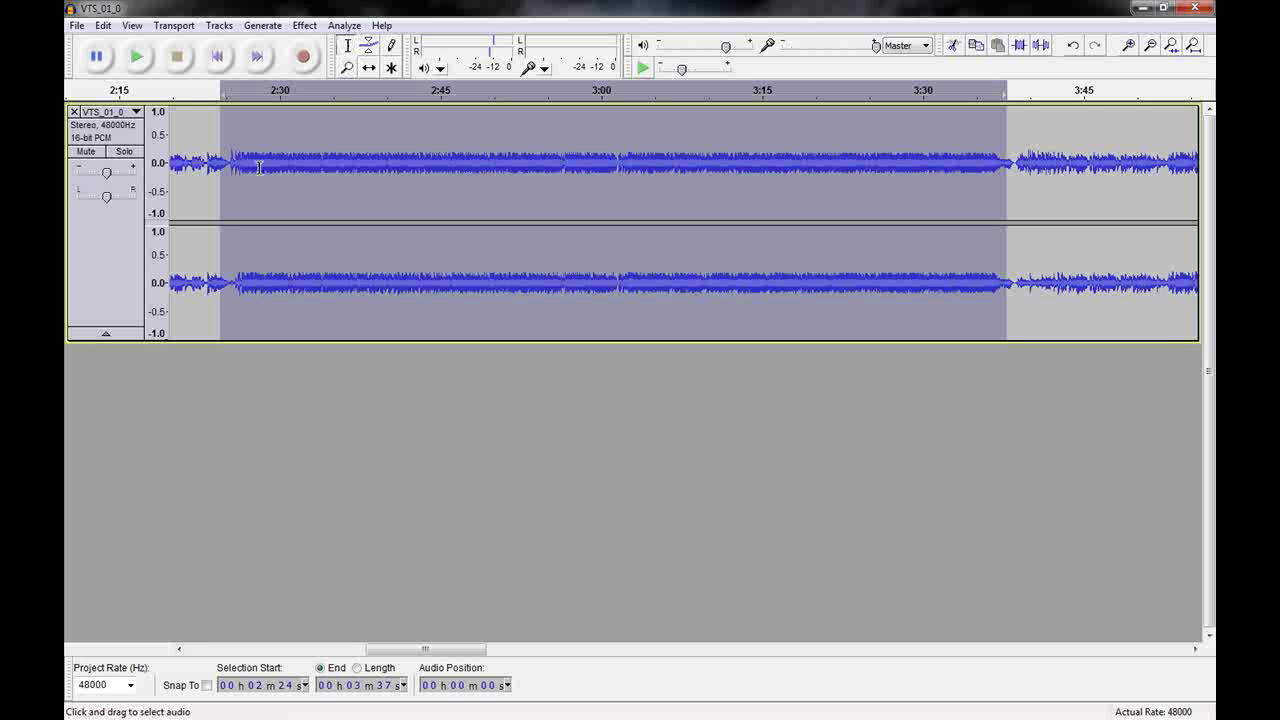
Reselect 2:25 to 2:56, preview it, and stop playback
{"action": "left_click_drag", "start_coordinate": [229, 160], "coordinate": [565, 176]}
{"action": "key", "text": "space"}
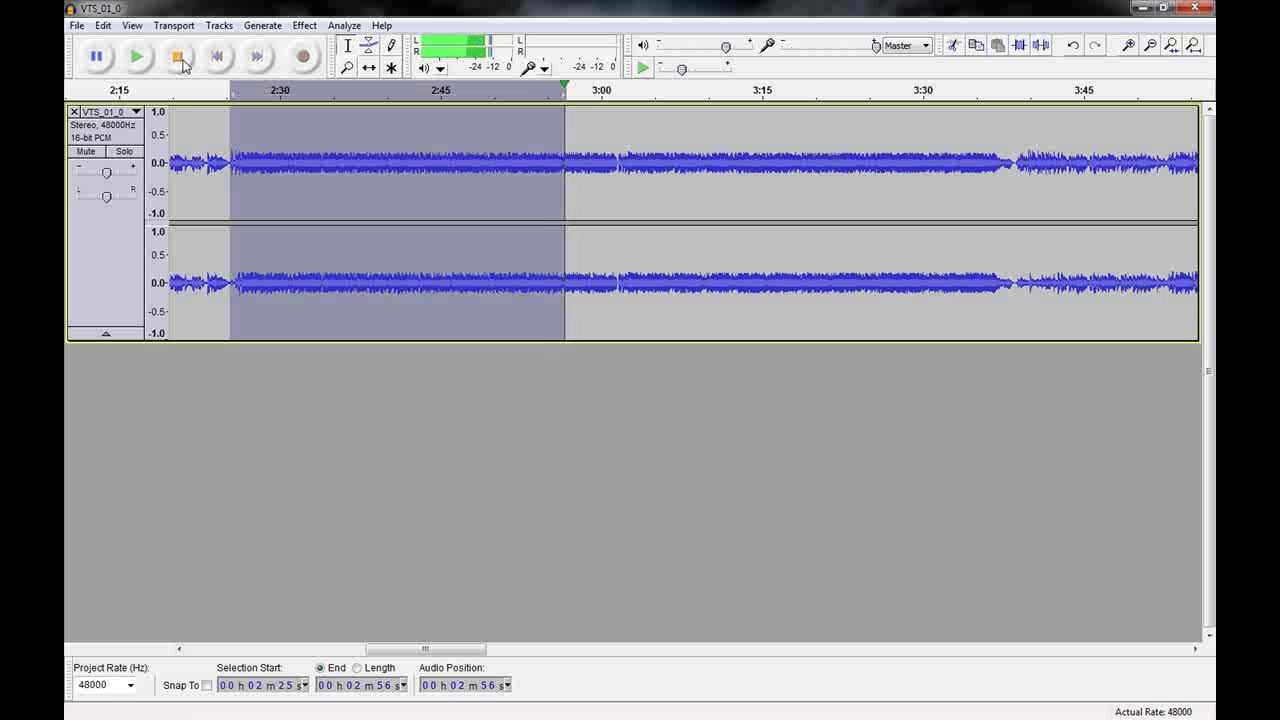
{"action": "left_click", "coordinate": [183, 66]}
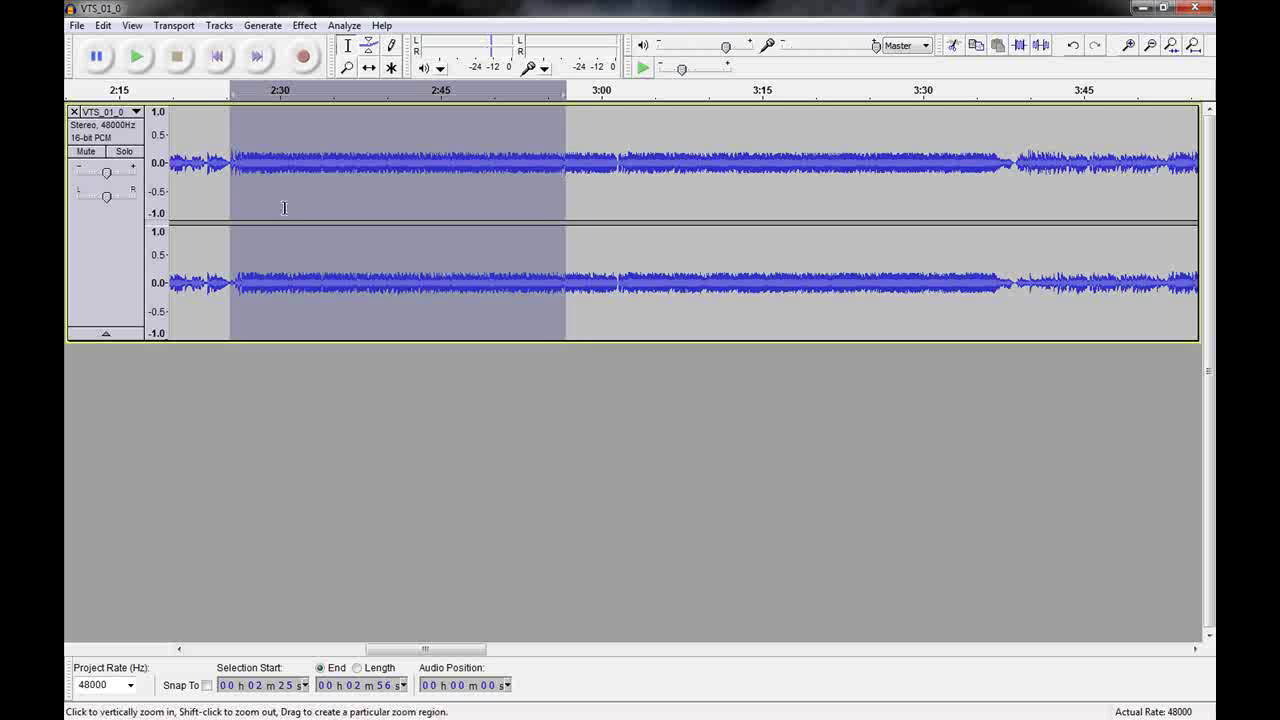
Copy the selected 2:25–2:56 clip
{"action": "left_click", "coordinate": [77, 26]}
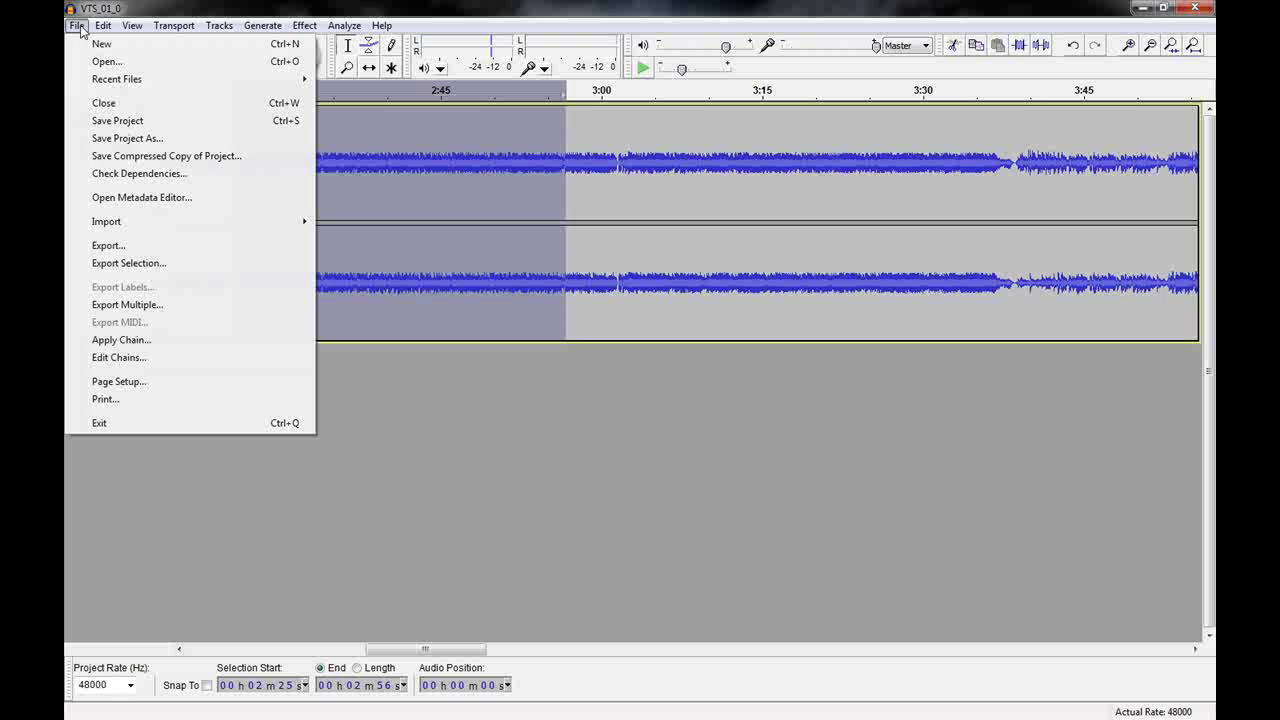
{"action": "mouse_move", "coordinate": [107, 33]}
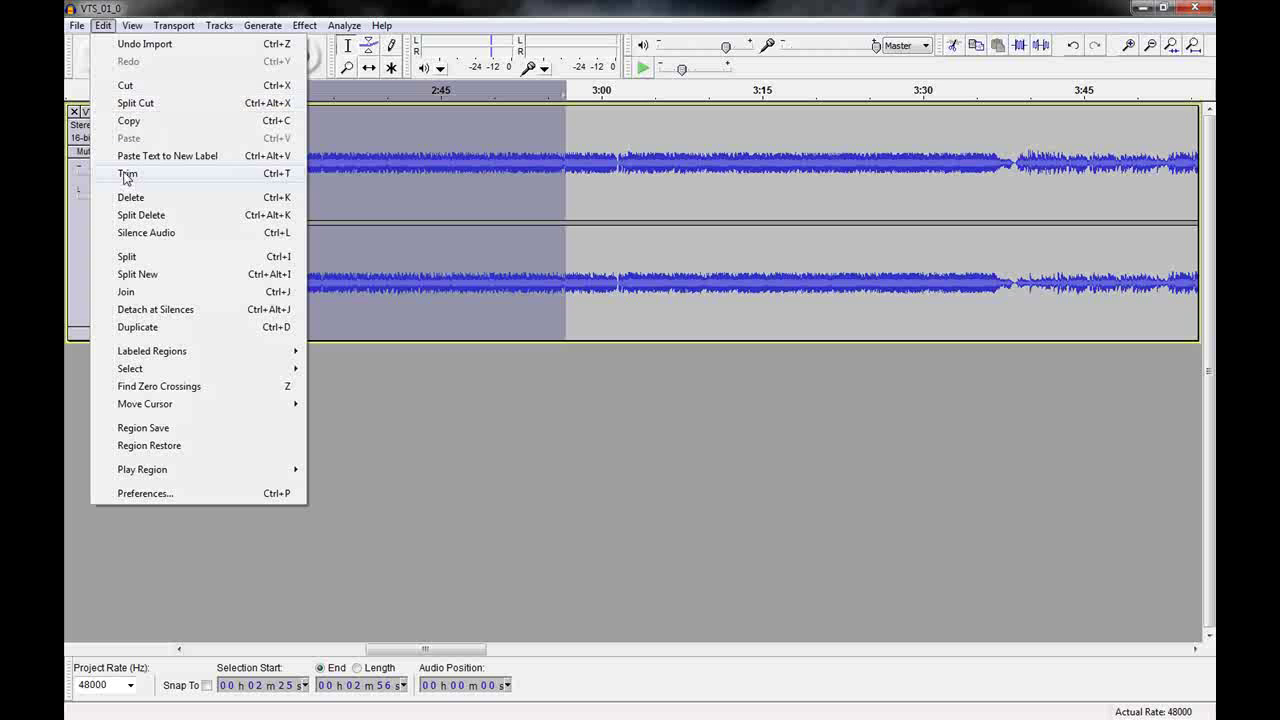
{"action": "left_click", "coordinate": [172, 122]}
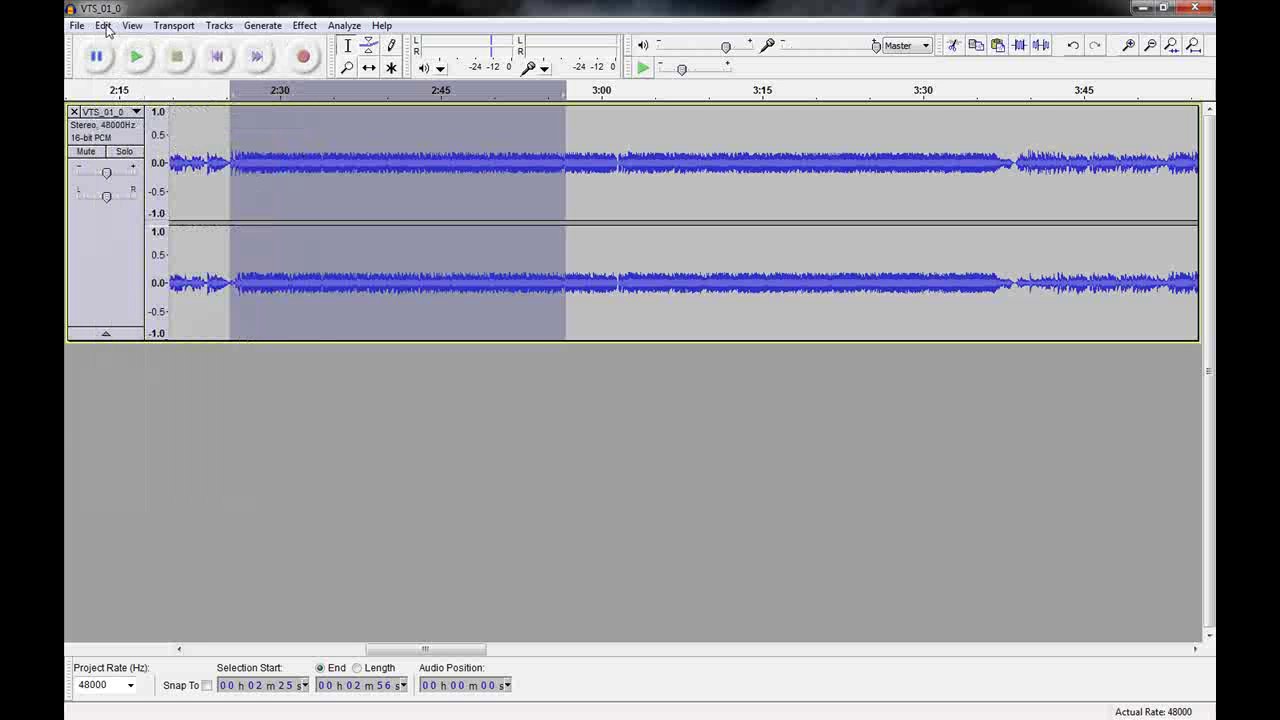
Paste the clip into a new project and close the original VTS_01_0 window, answering the save prompt
{"action": "left_click", "coordinate": [76, 25]}
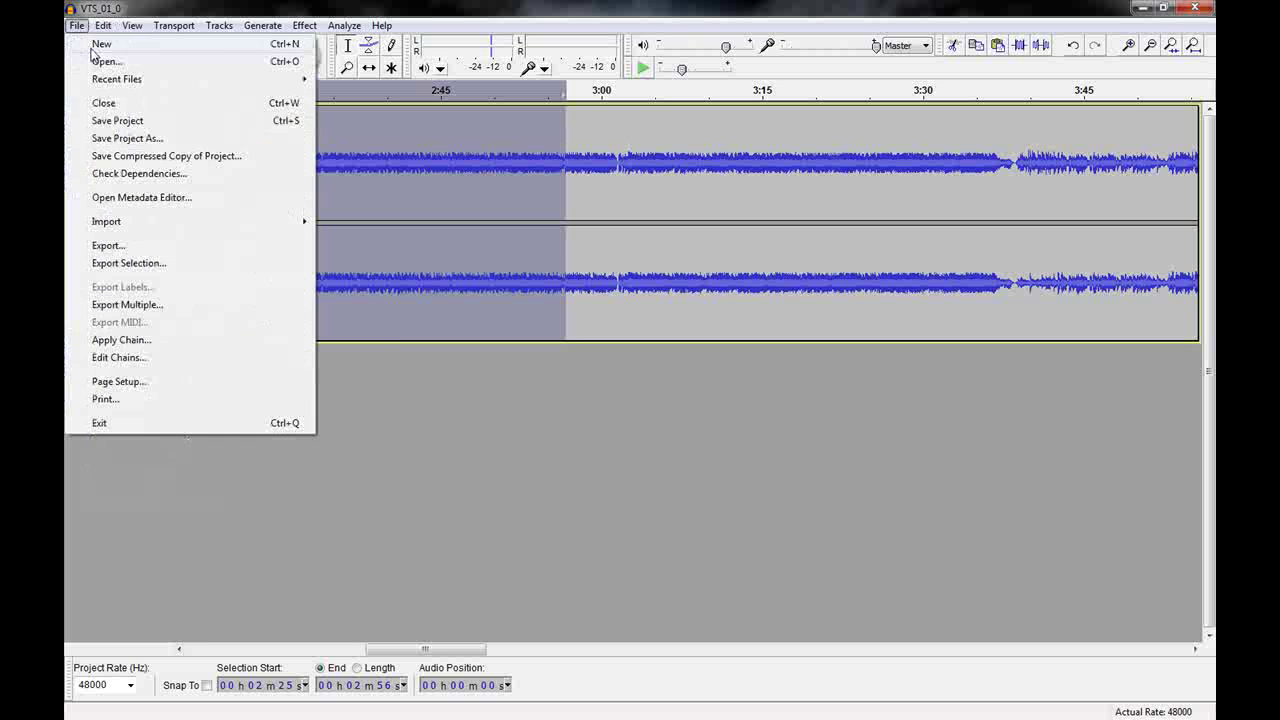
{"action": "key", "text": "Escape"}
{"action": "key", "text": "ctrl+n"}
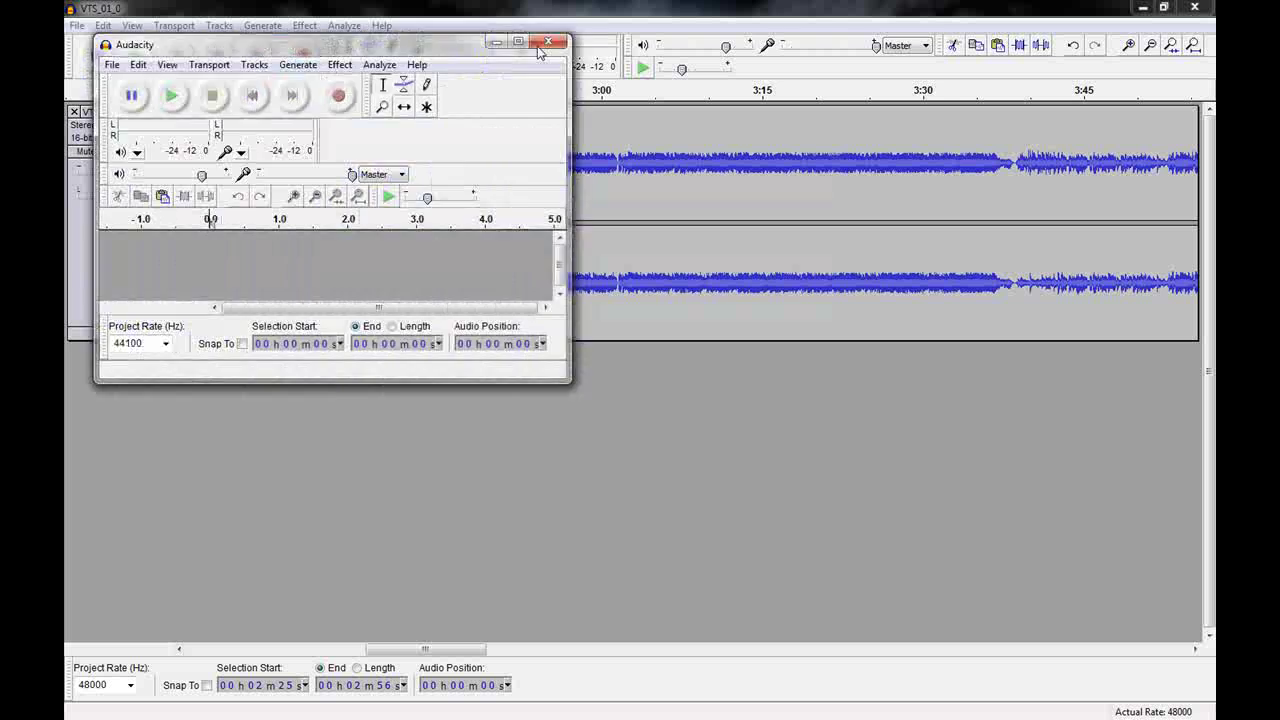
{"action": "left_click", "coordinate": [105, 25]}
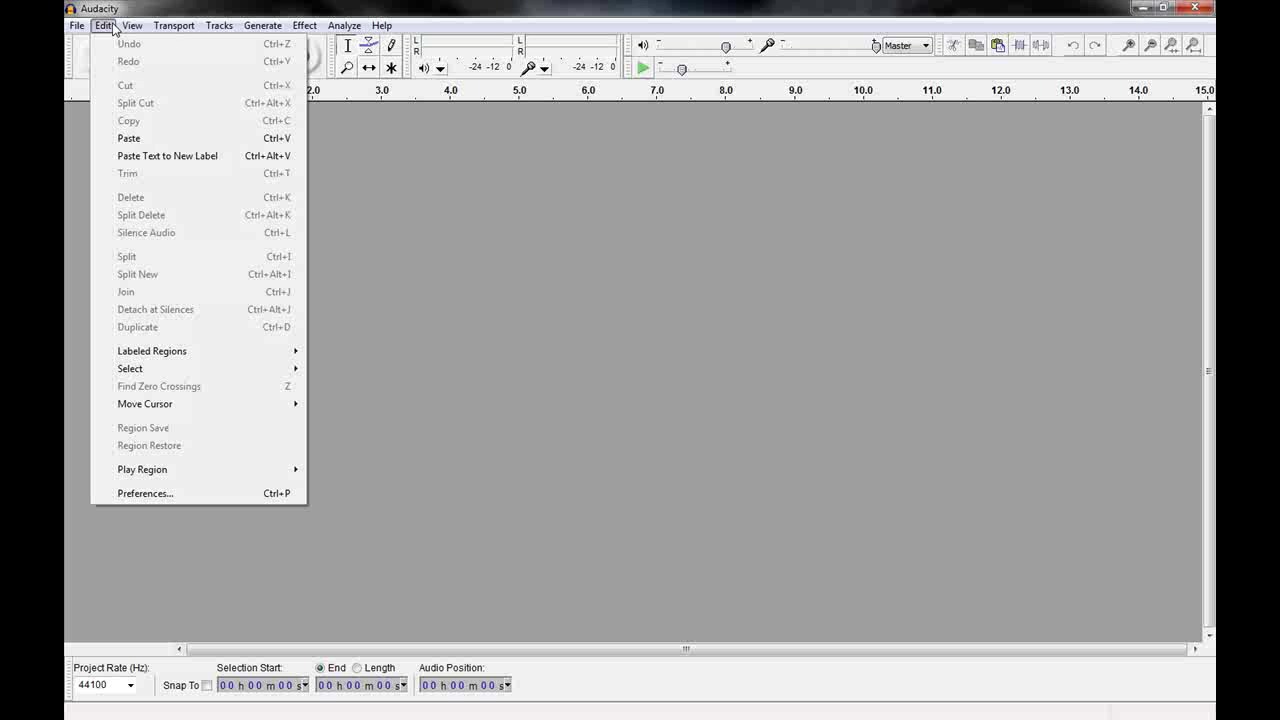
{"action": "left_click", "coordinate": [135, 140]}
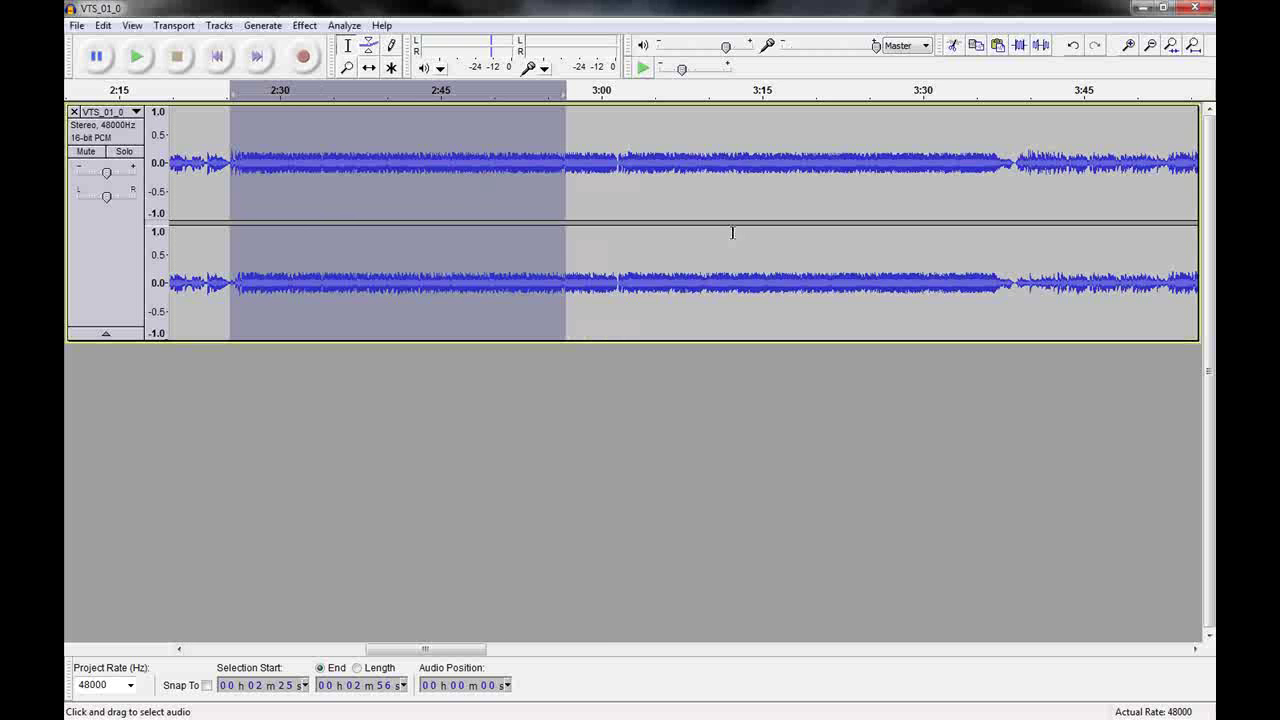
{"action": "left_click", "coordinate": [1197, 9]}
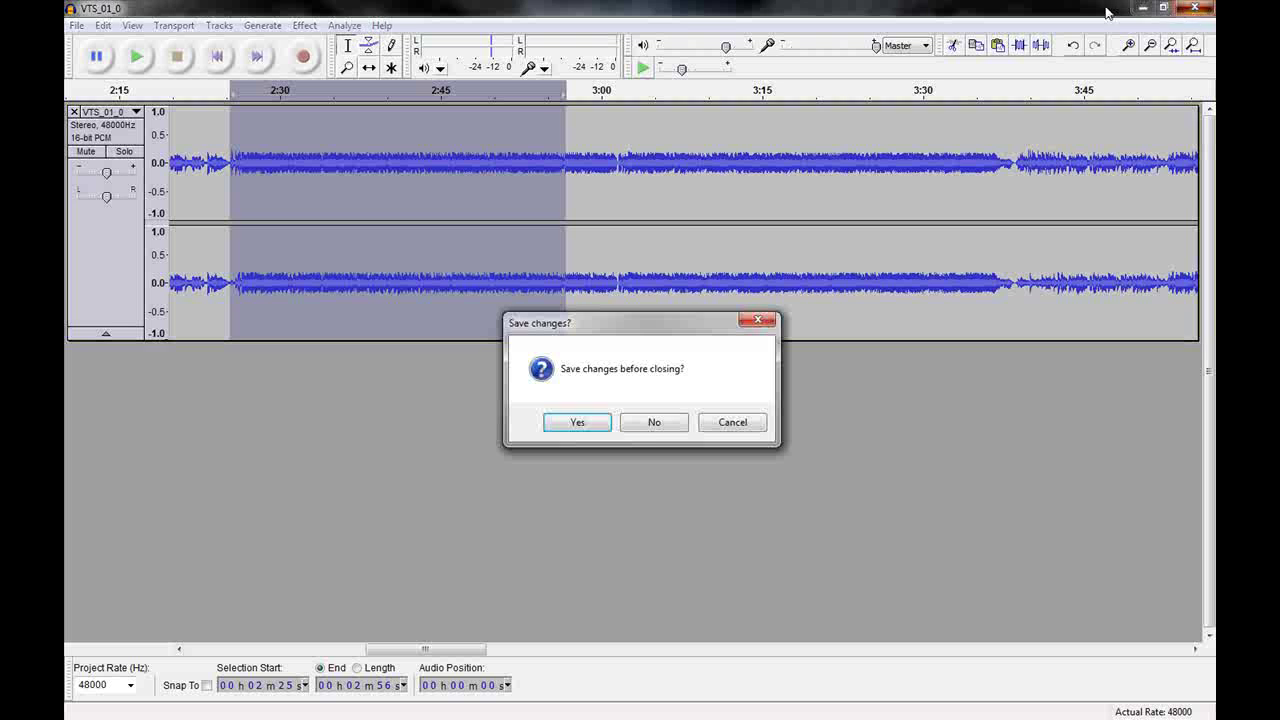
{"action": "left_click", "coordinate": [654, 423]}
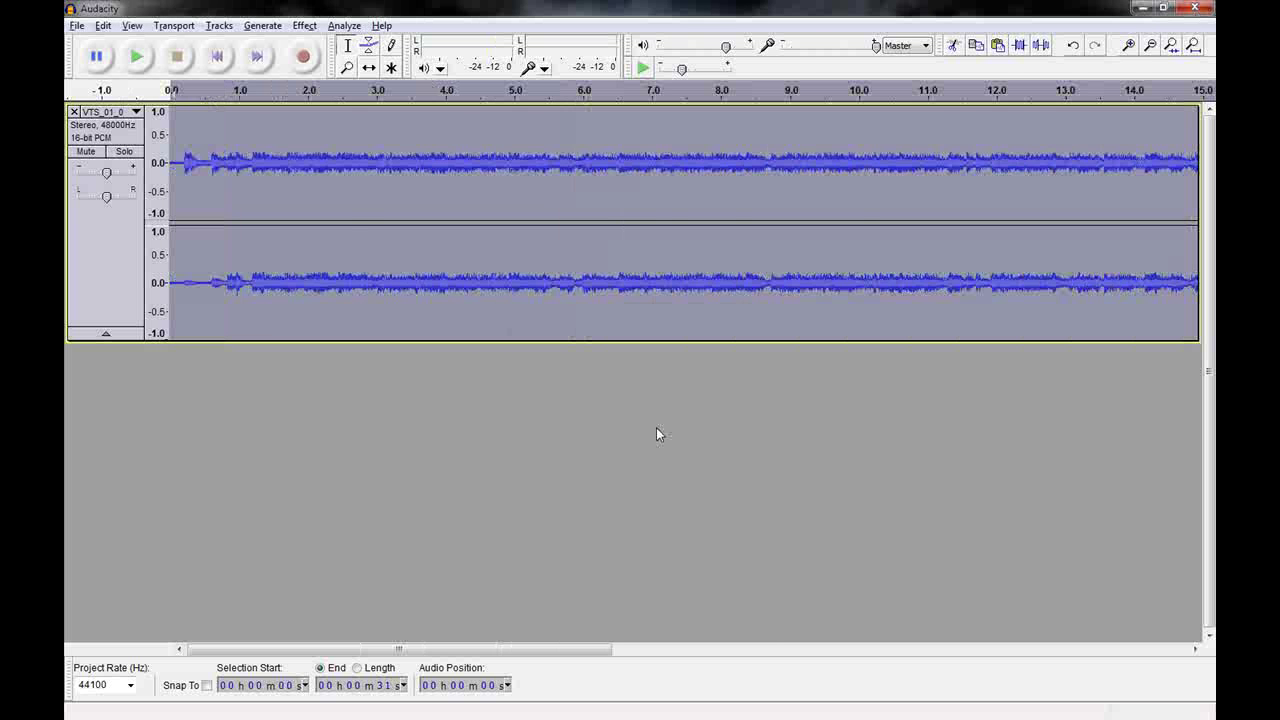
Clear the old selection and select roughly the first 7 seconds of the pasted audio
{"action": "left_click", "coordinate": [536, 158]}
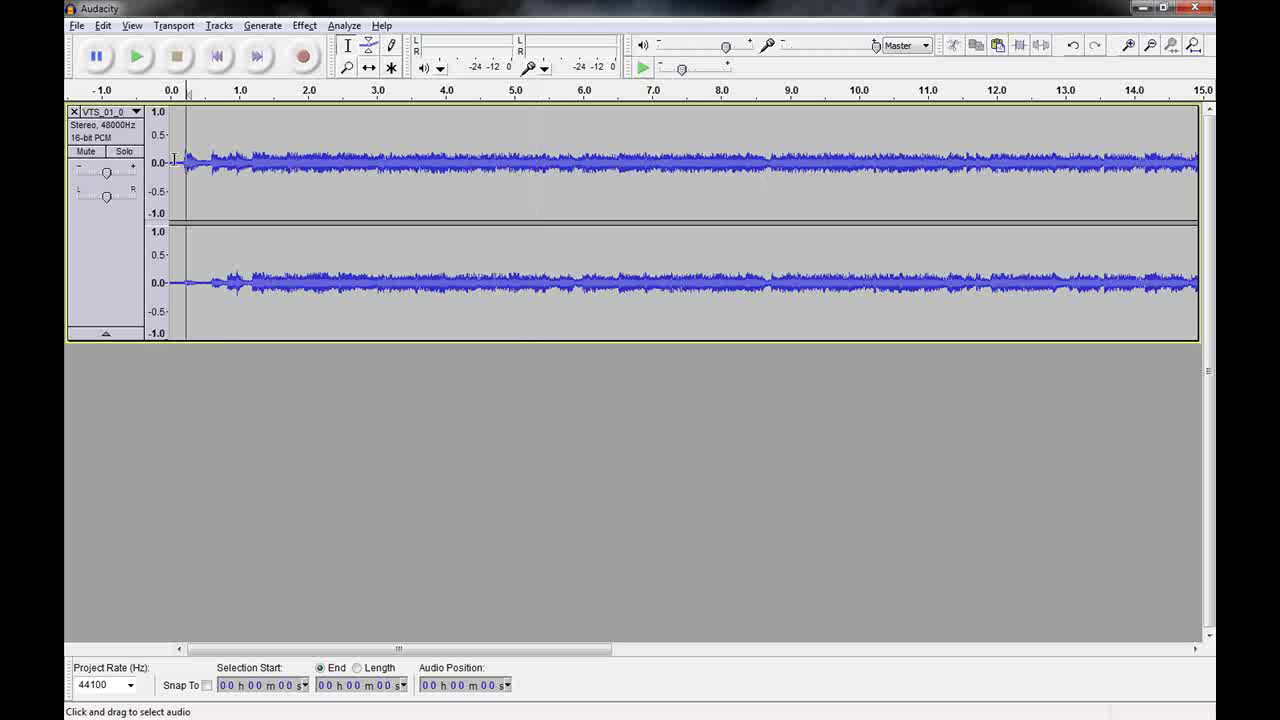
{"action": "left_click_drag", "start_coordinate": [175, 160], "coordinate": [334, 160]}
{"action": "left_click_drag", "start_coordinate": [584, 157], "coordinate": [663, 160]}
Browse the Generate, Effect, Tracks and Transport menus, ending on the File menu
{"action": "left_click", "coordinate": [262, 25]}
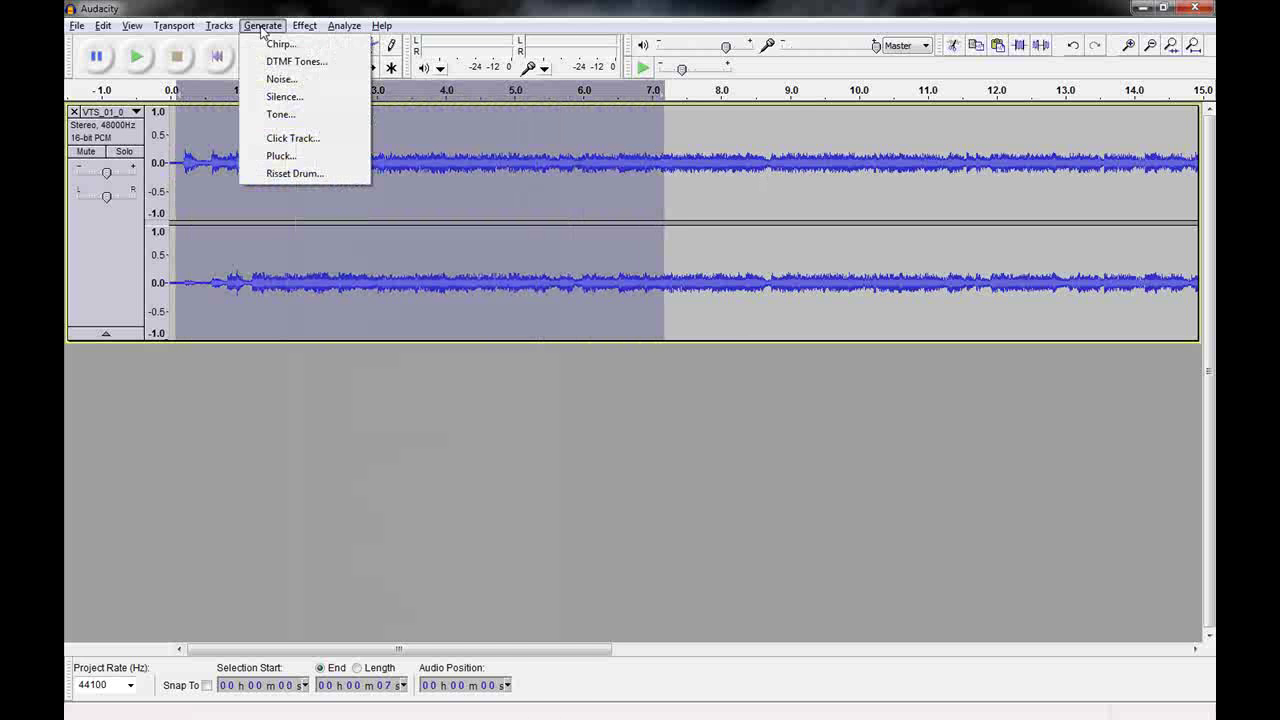
{"action": "mouse_move", "coordinate": [305, 27]}
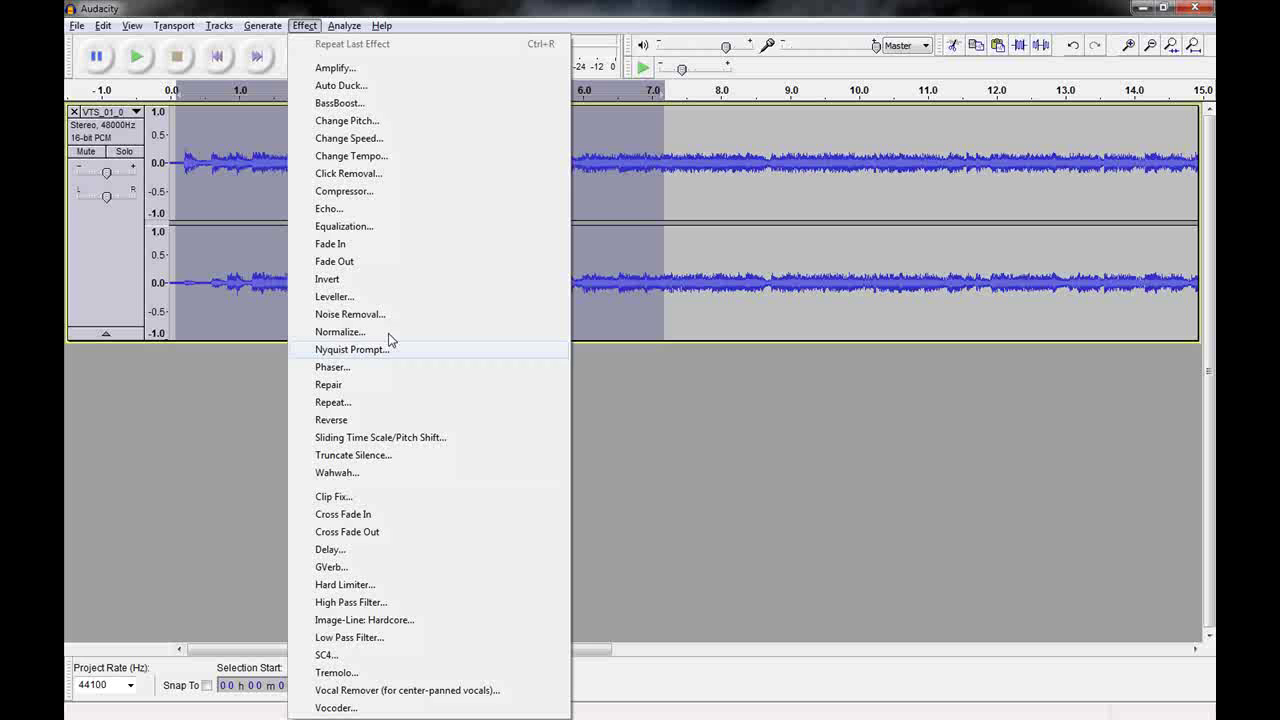
{"action": "mouse_move", "coordinate": [248, 28]}
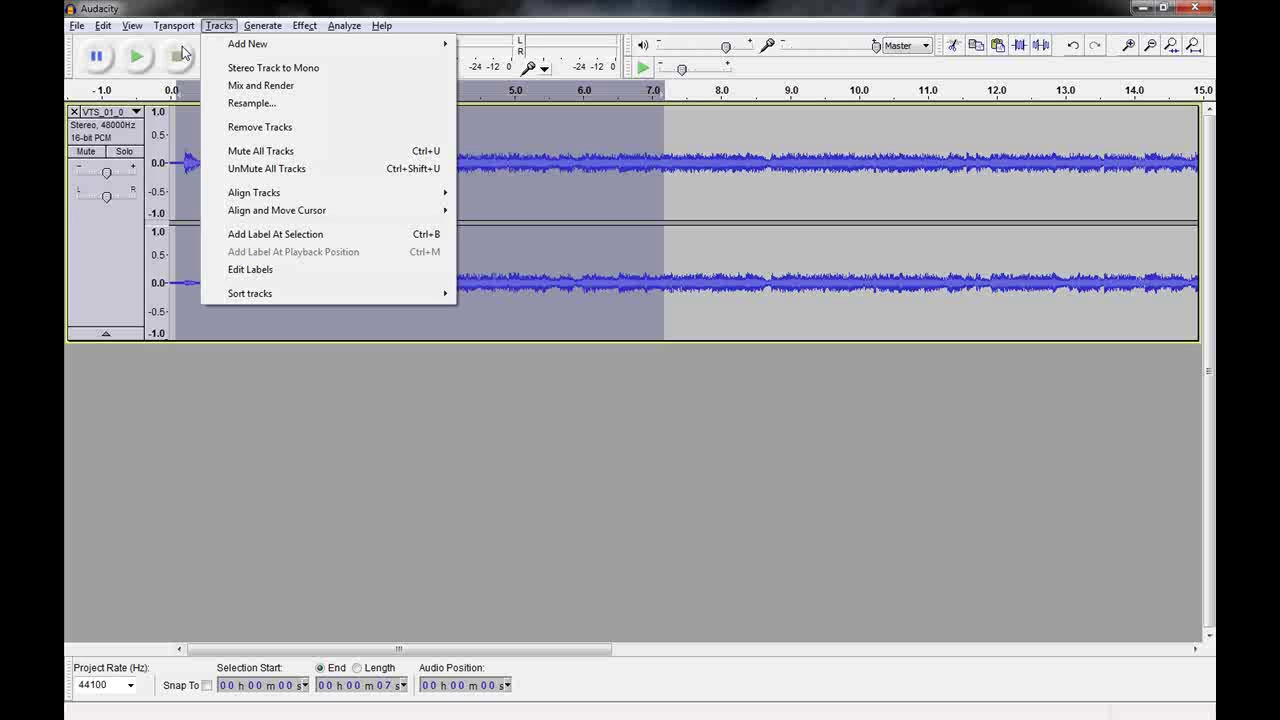
{"action": "mouse_move", "coordinate": [176, 27]}
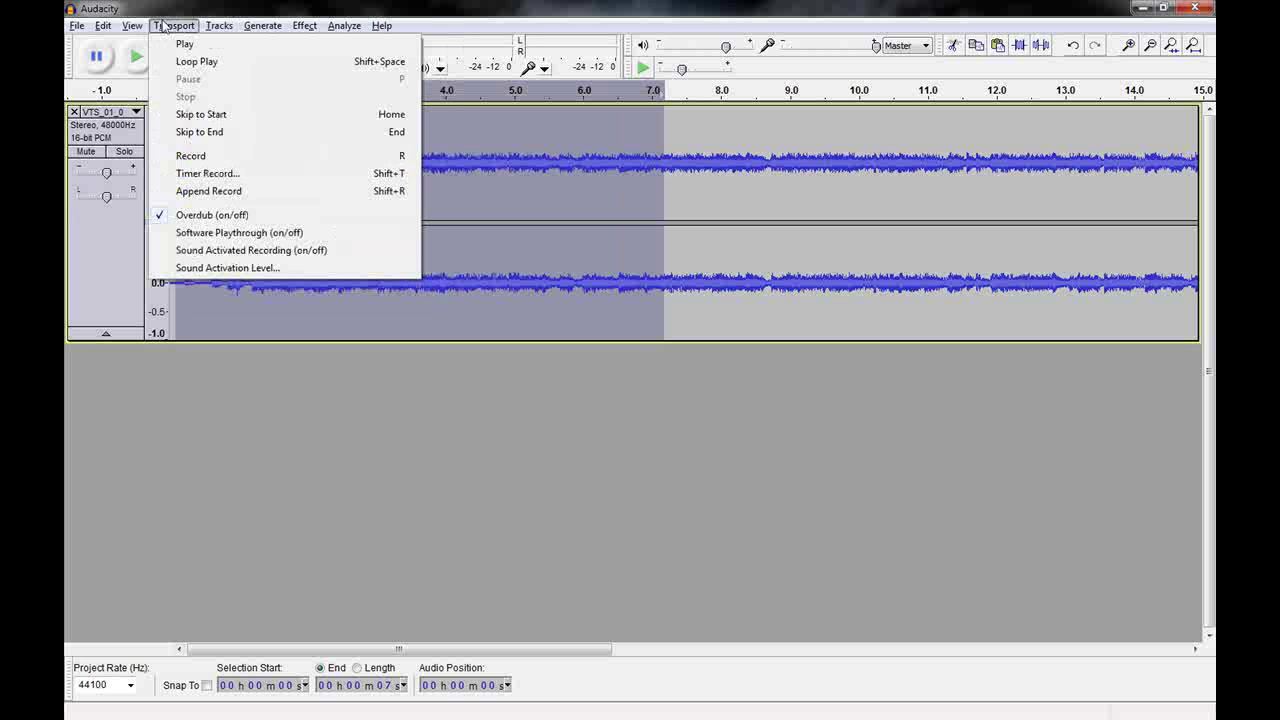
{"action": "mouse_move", "coordinate": [132, 24]}
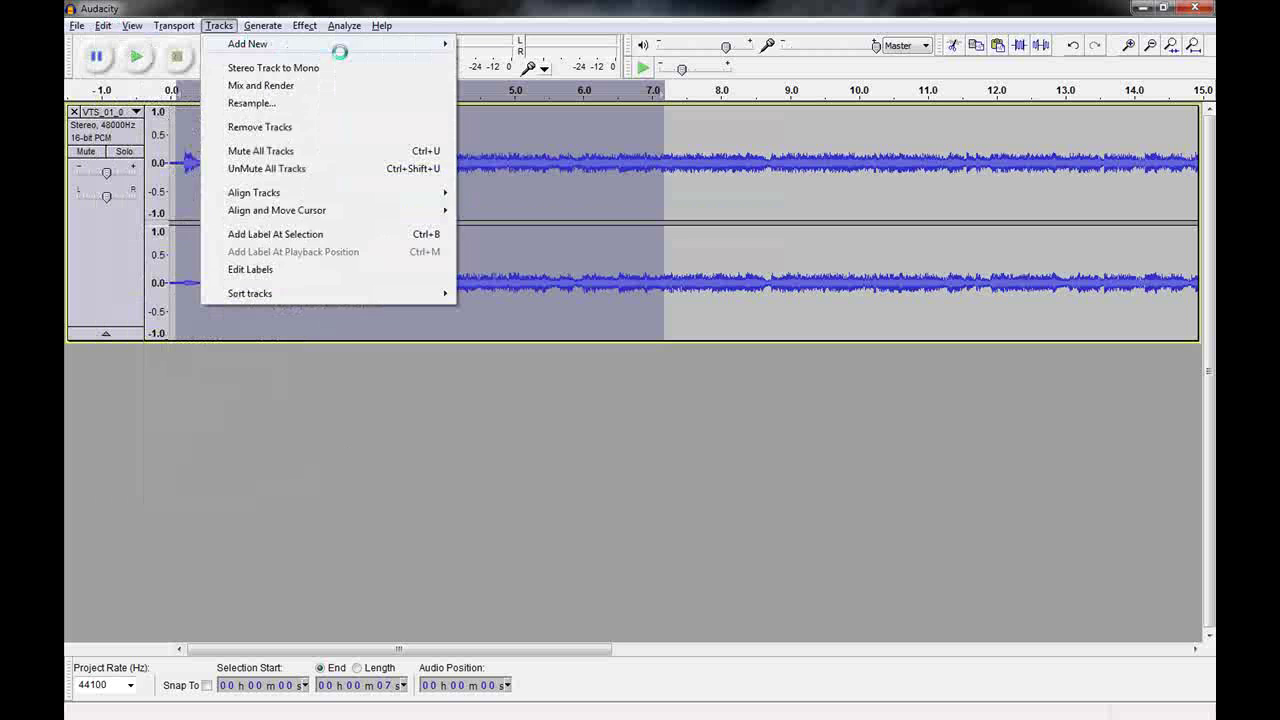
{"action": "mouse_move", "coordinate": [344, 28]}
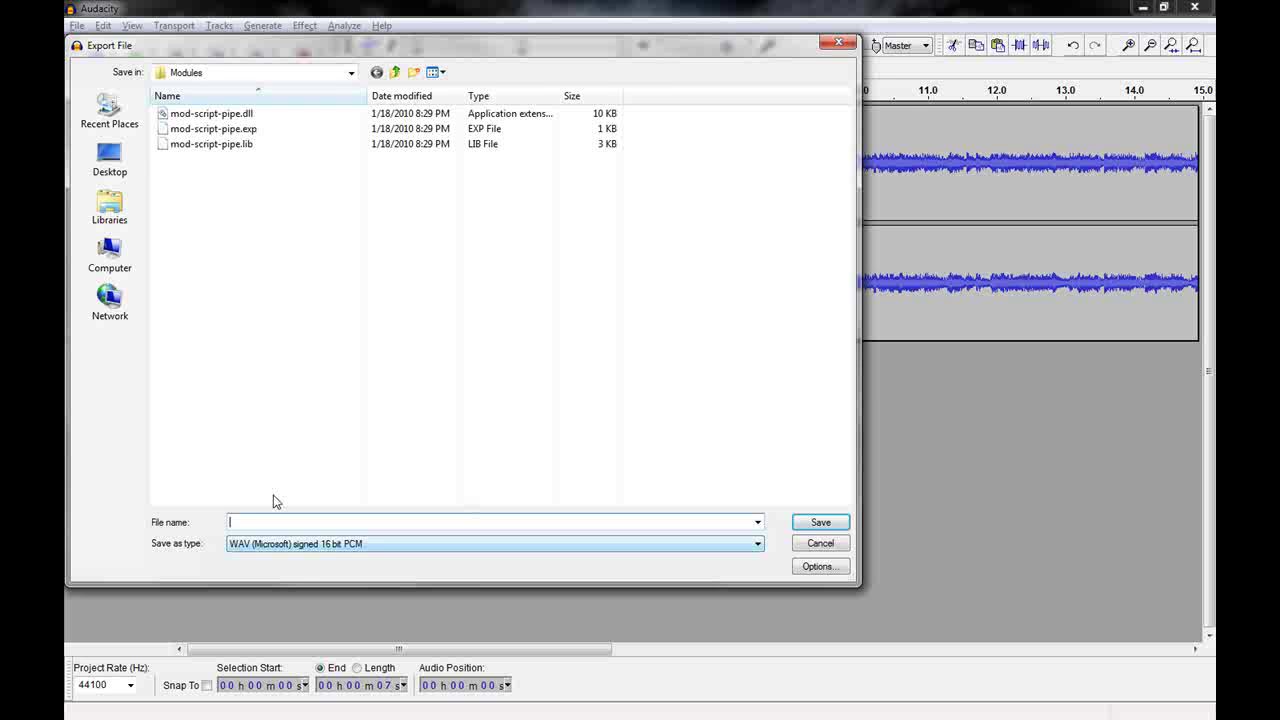
Save the export to the Desktop as WMA (version 2) with file name 'Scrubs'
{"action": "left_click", "coordinate": [136, 162]}
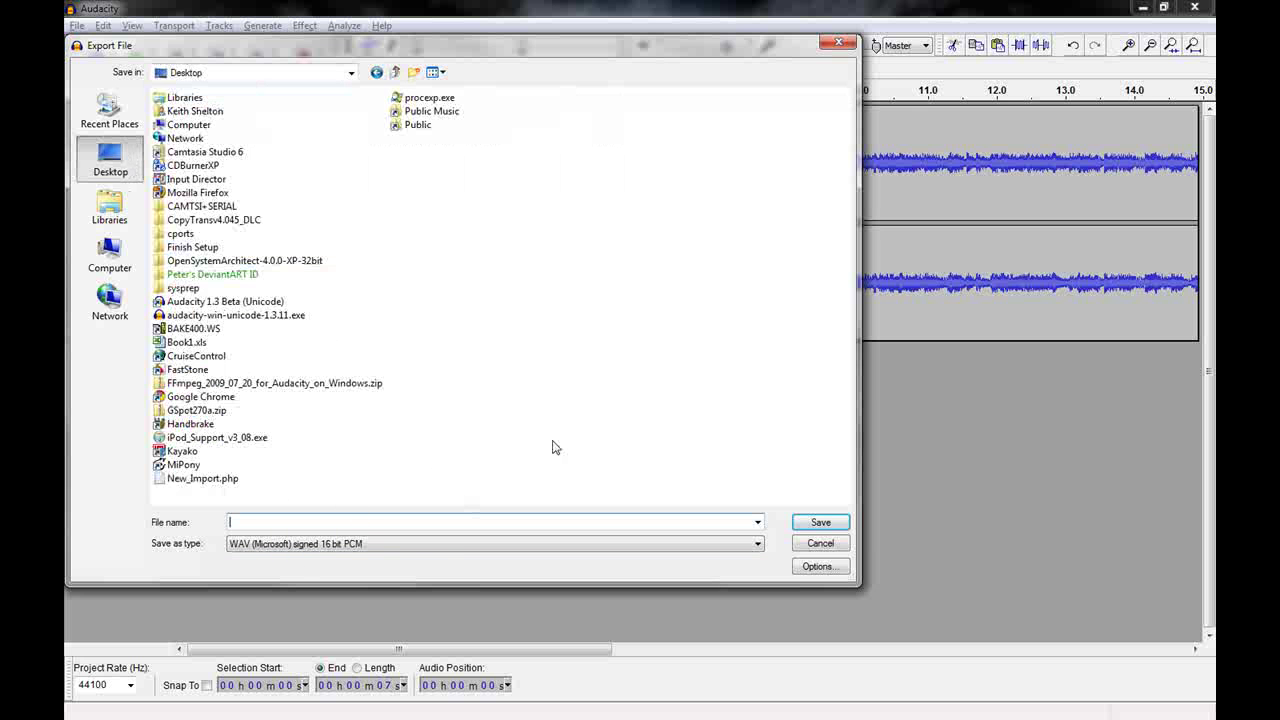
{"action": "left_click", "coordinate": [482, 548]}
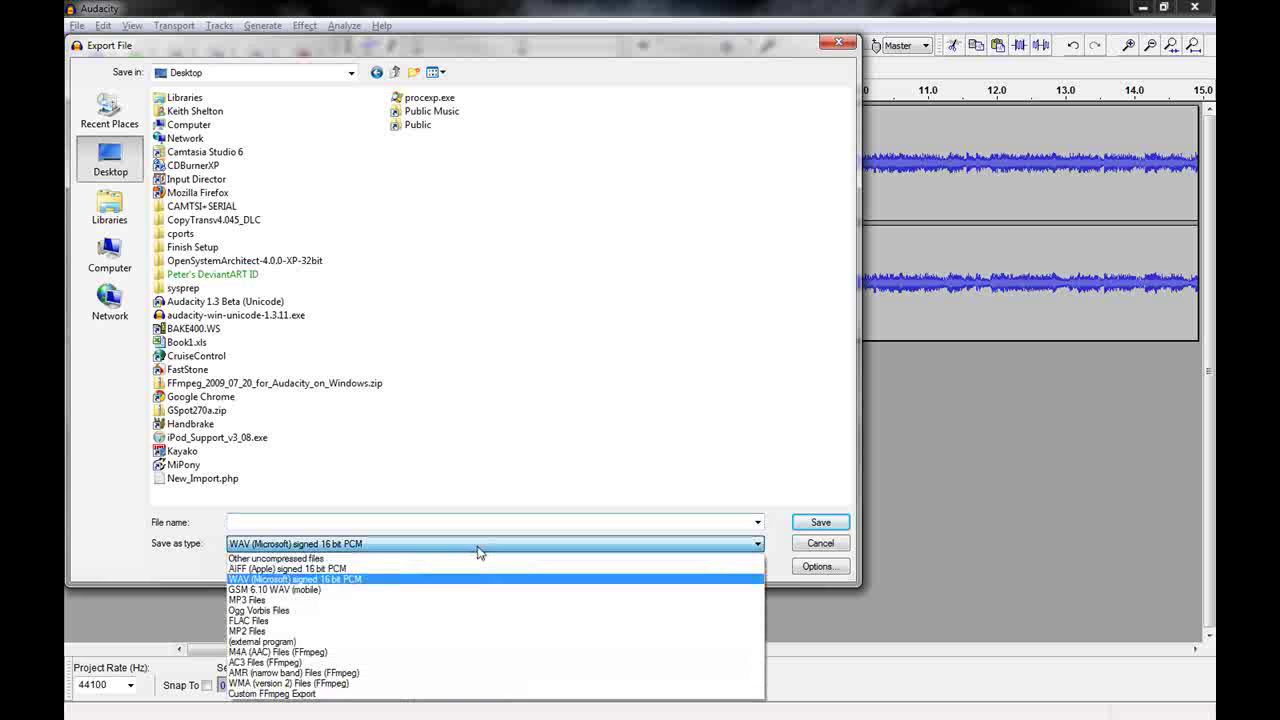
{"action": "left_click", "coordinate": [331, 687]}
{"action": "left_click", "coordinate": [264, 524]}
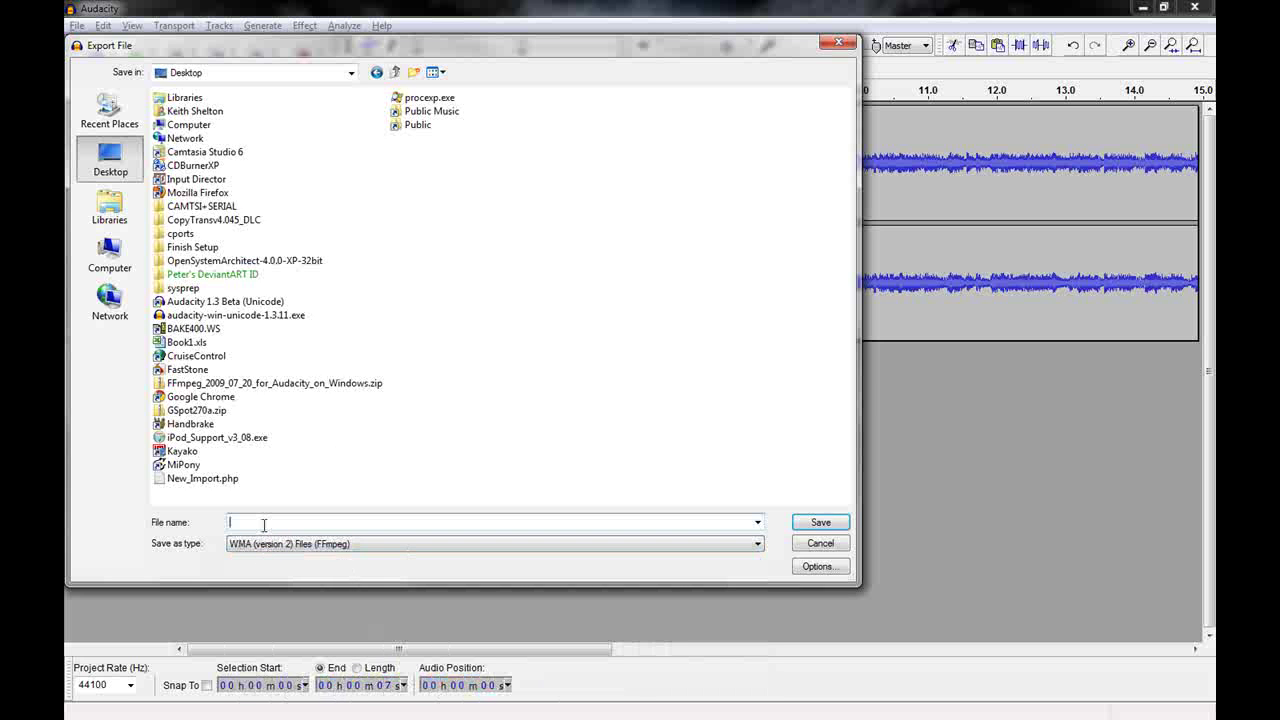
{"action": "type", "text": "Scrubs"}
{"action": "left_click", "coordinate": [825, 522]}
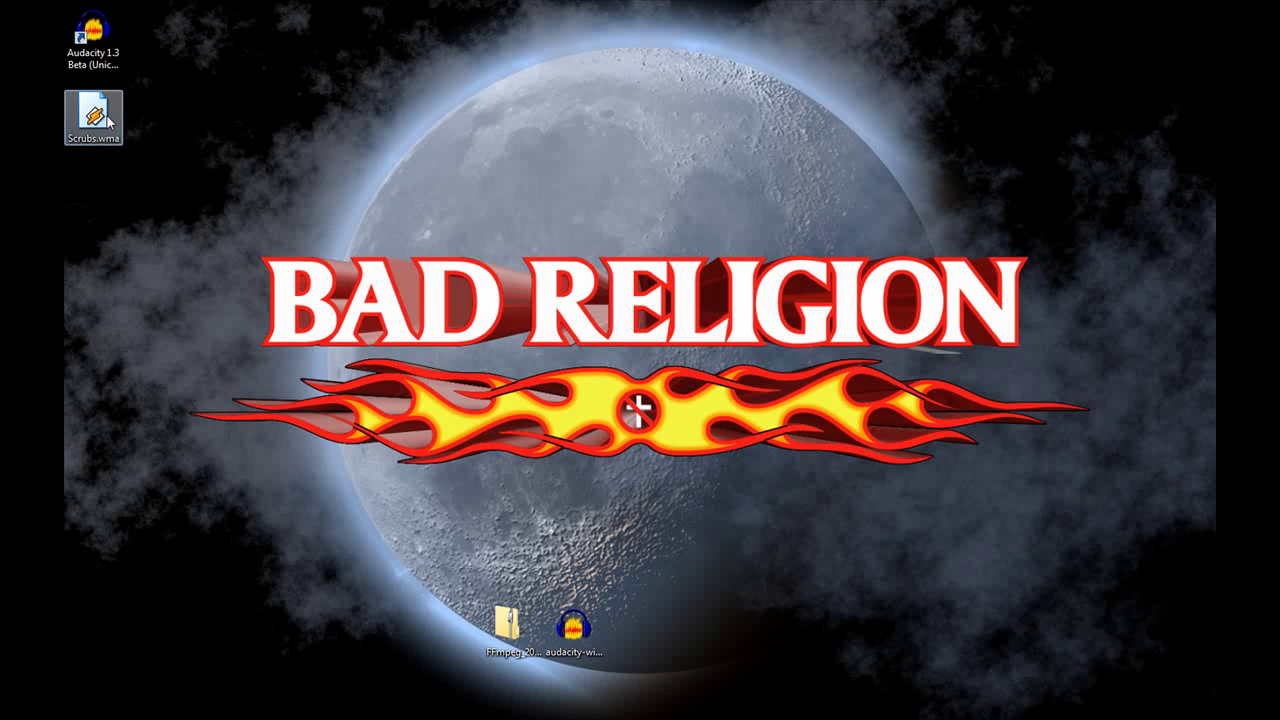
Open Scrubs.wma from the desktop so it plays in Winamp
{"action": "left_click", "coordinate": [109, 121]}
{"action": "double_click", "coordinate": [109, 121]}
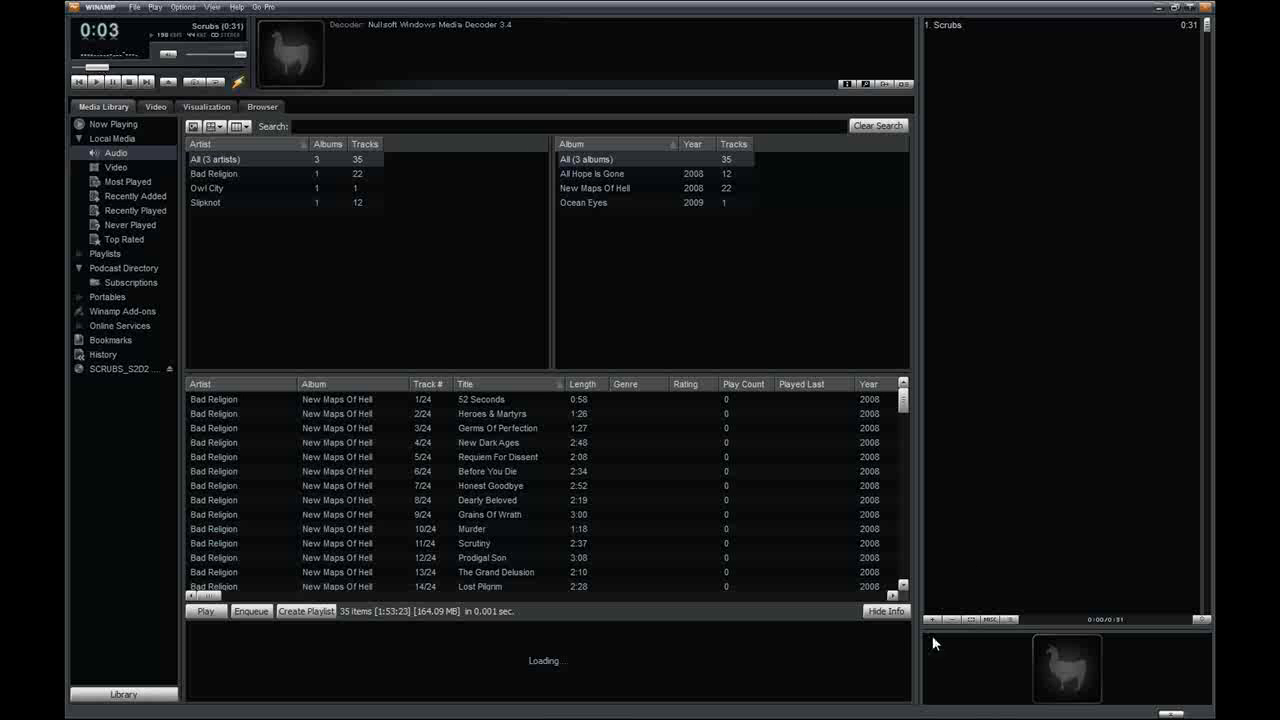
Collapse Winamp to its compact player view, hiding the media library, while Scrubs keeps playing
{"action": "left_click", "coordinate": [1171, 714]}
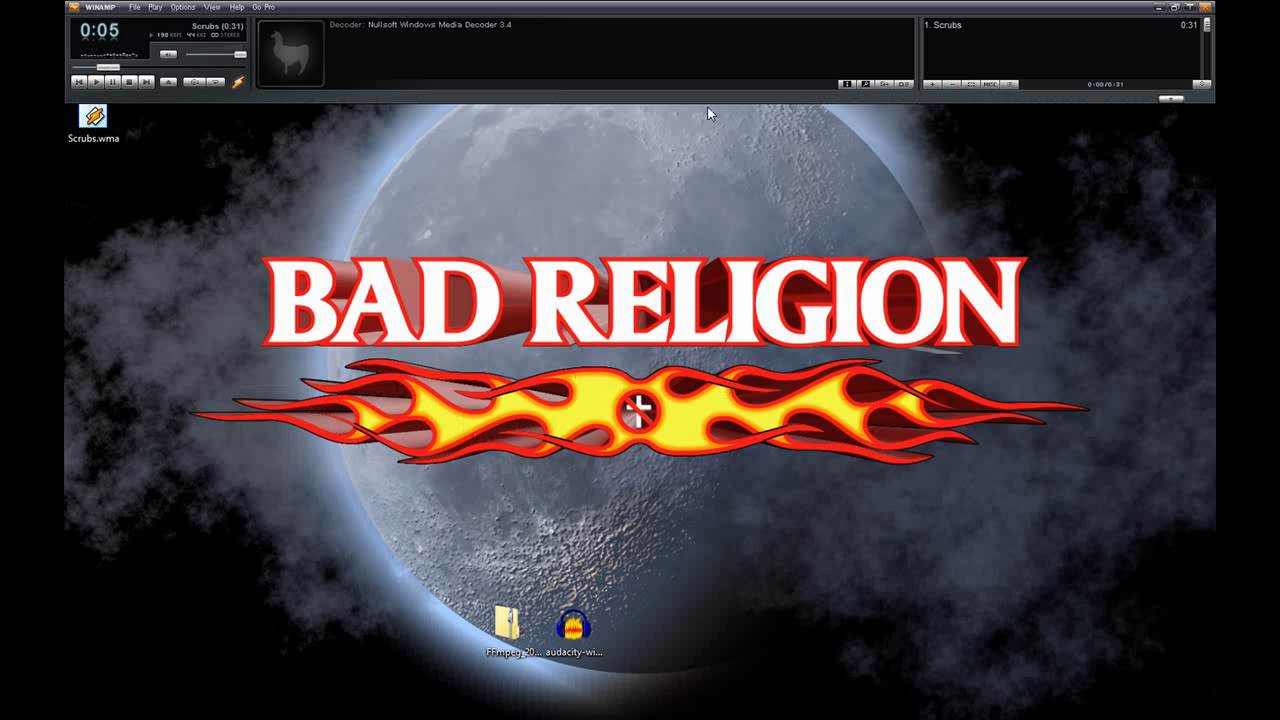